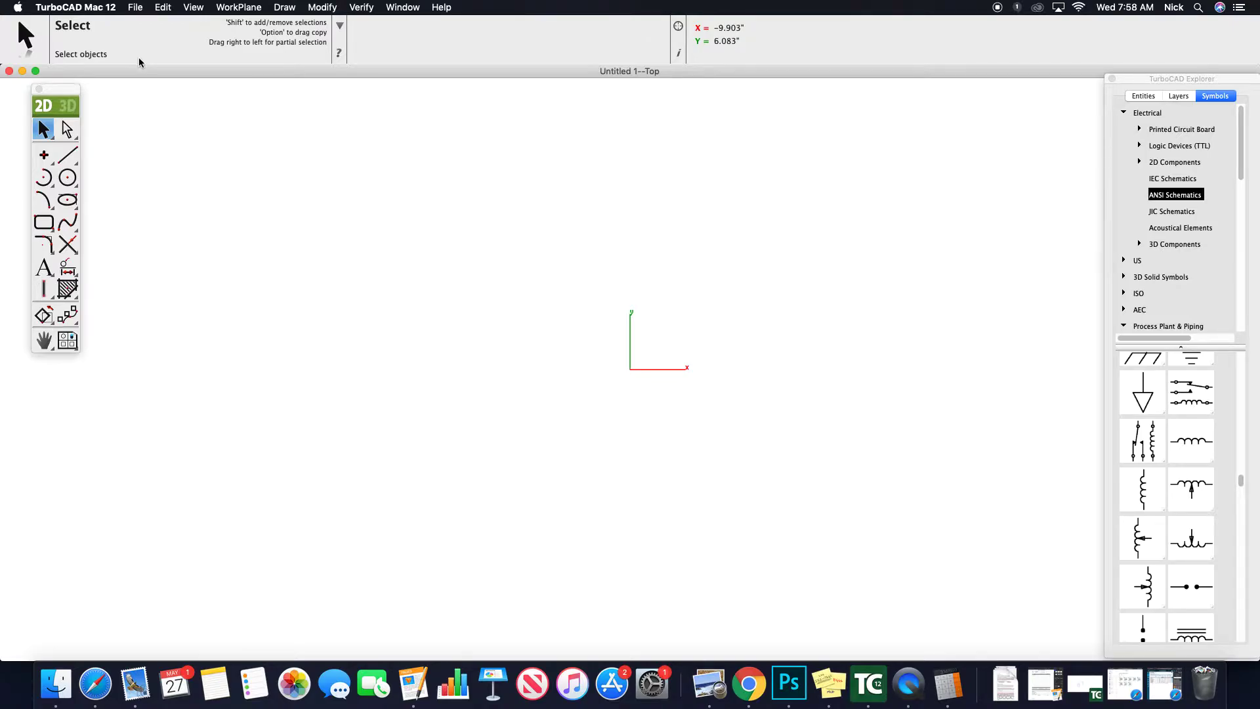
Step: Start a new drawing with the New Using Wizard set to 2D Templates
left_click(134, 7)
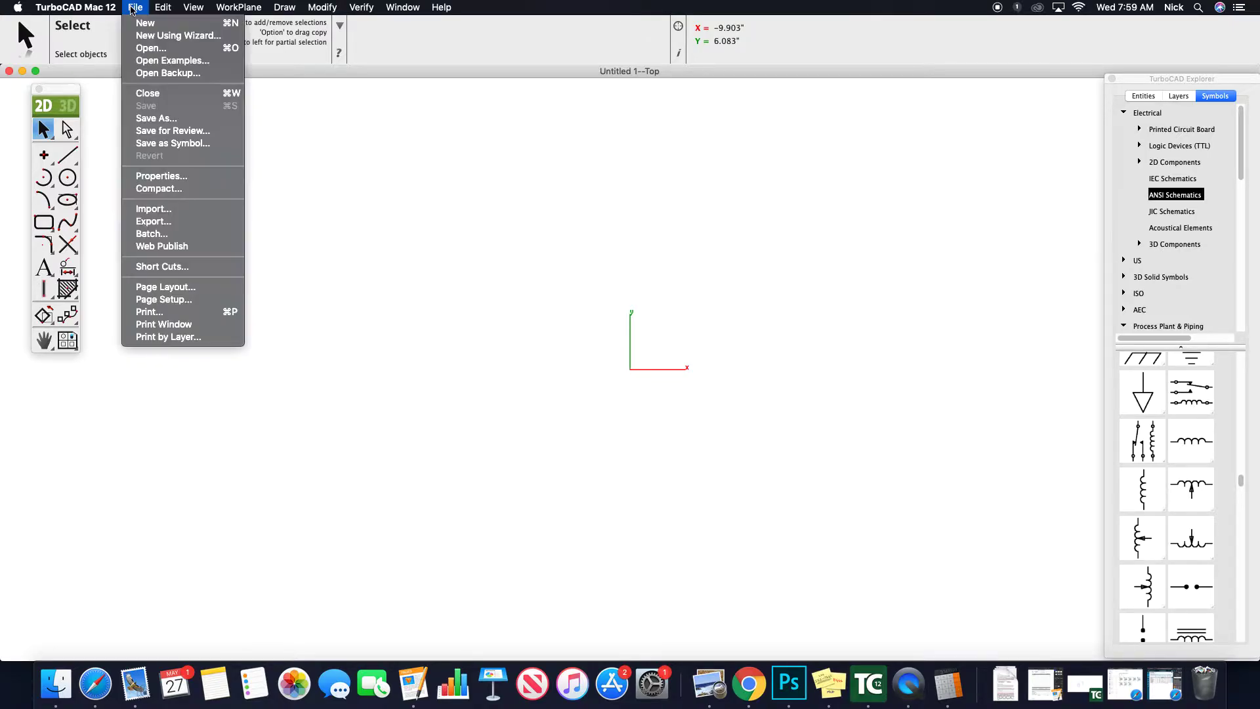
left_click(155, 36)
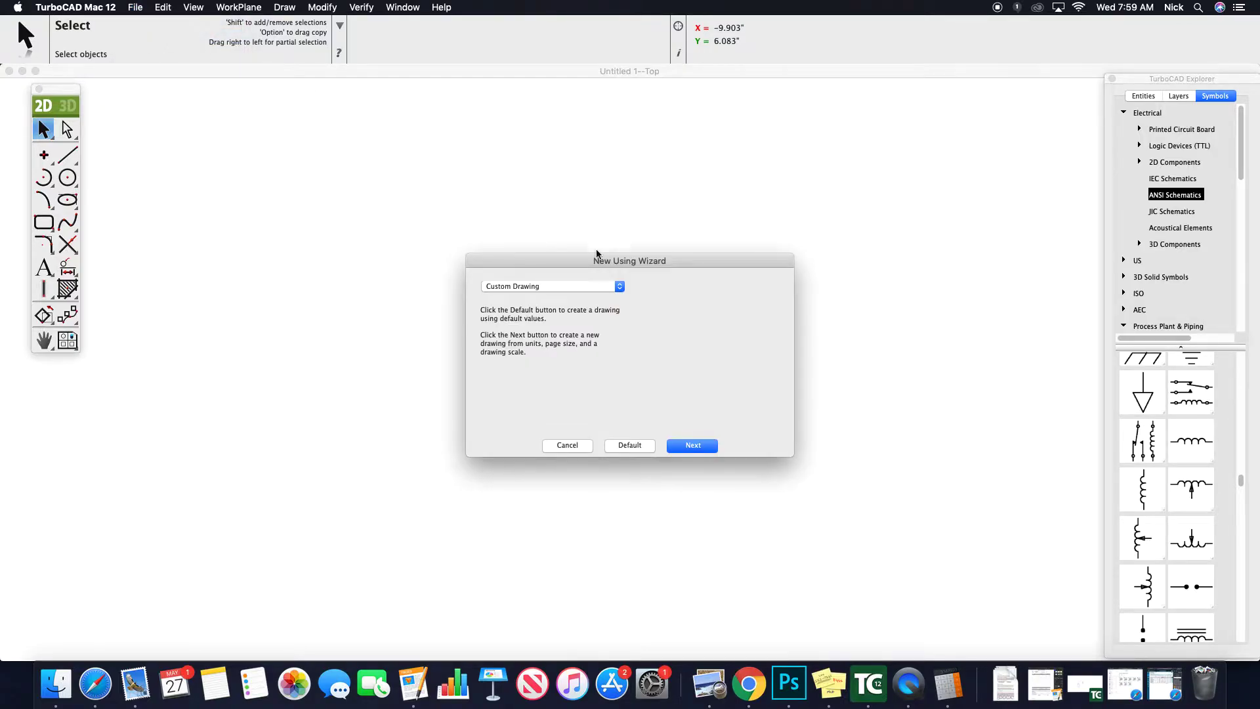
left_click(534, 288)
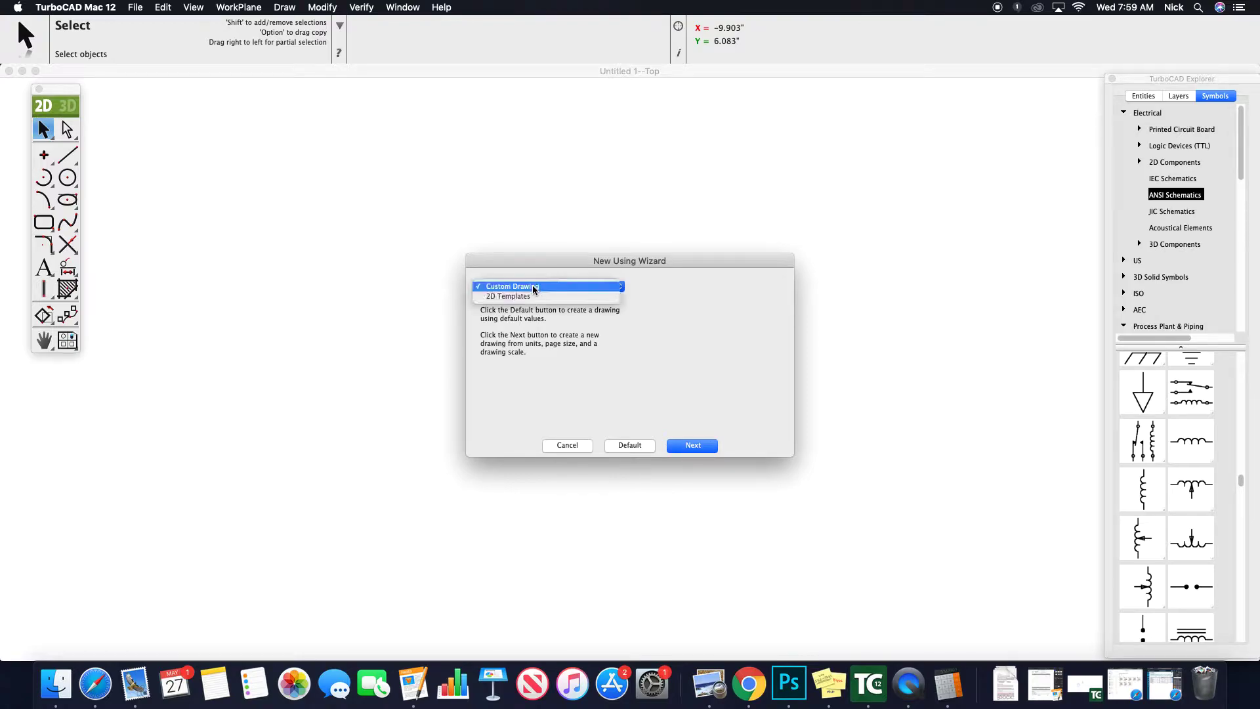
left_click(558, 301)
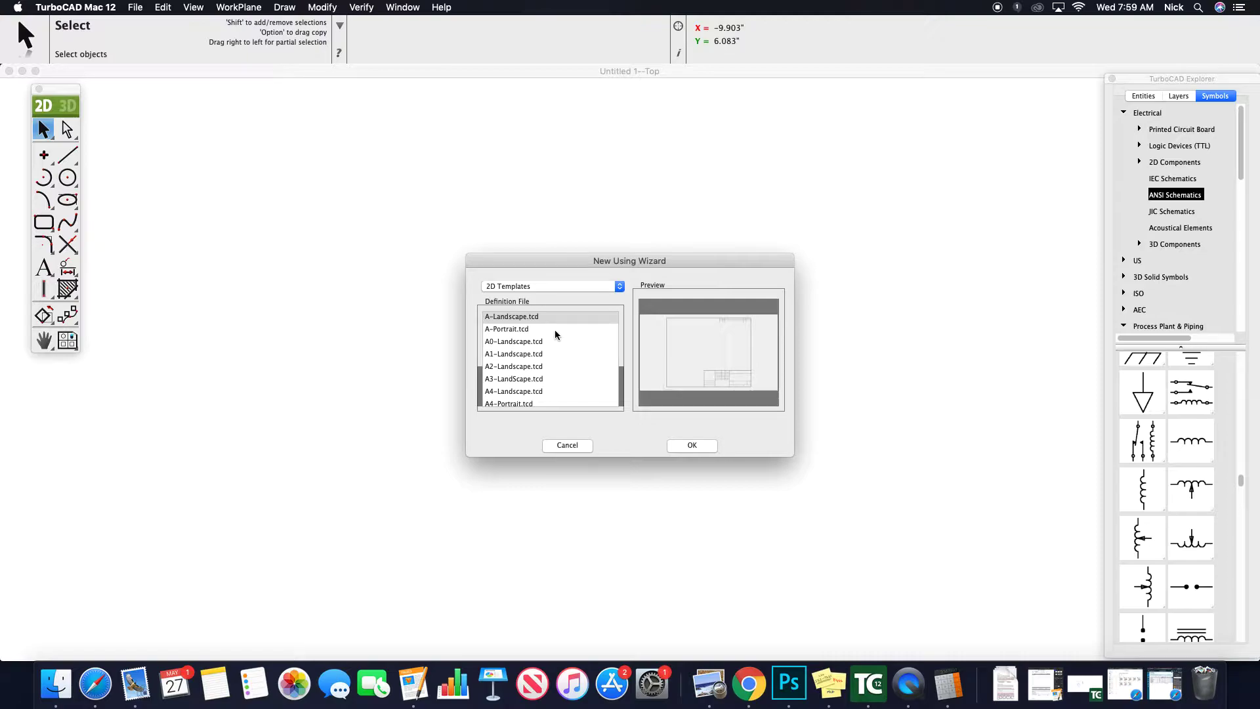
Step: Browse the 2D template definition files from A-Landscape.tcd to E-Landscape.tcd
scroll(553, 330, "down", 3)
scroll(554, 329, "up", 3)
scroll(555, 335, "down", 5)
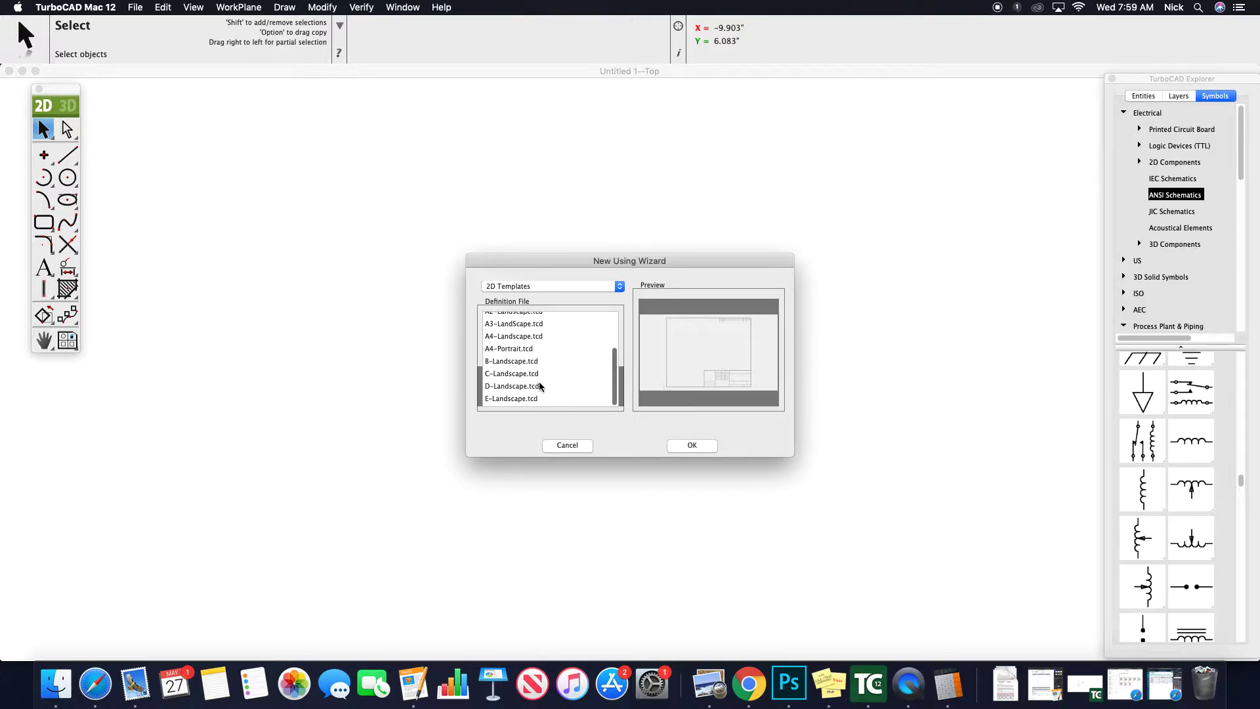
scroll(540, 386, "up", 5)
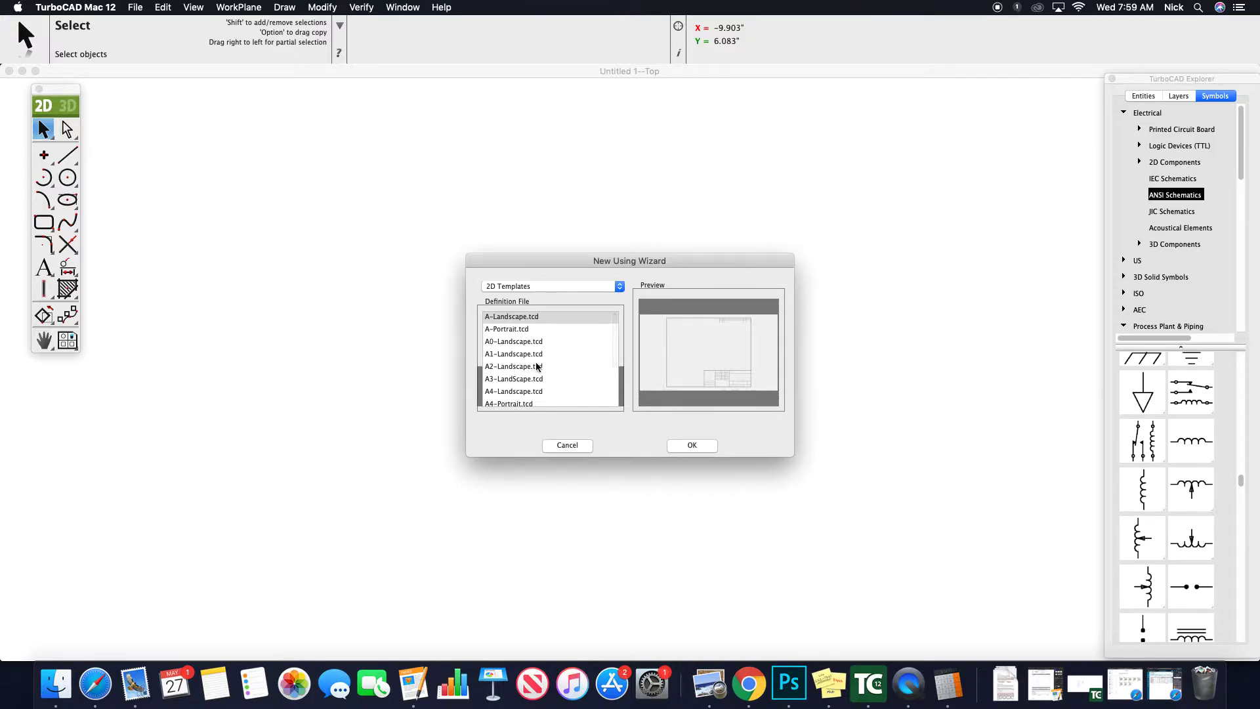
scroll(534, 362, "up", 2)
scroll(548, 331, "down", 3)
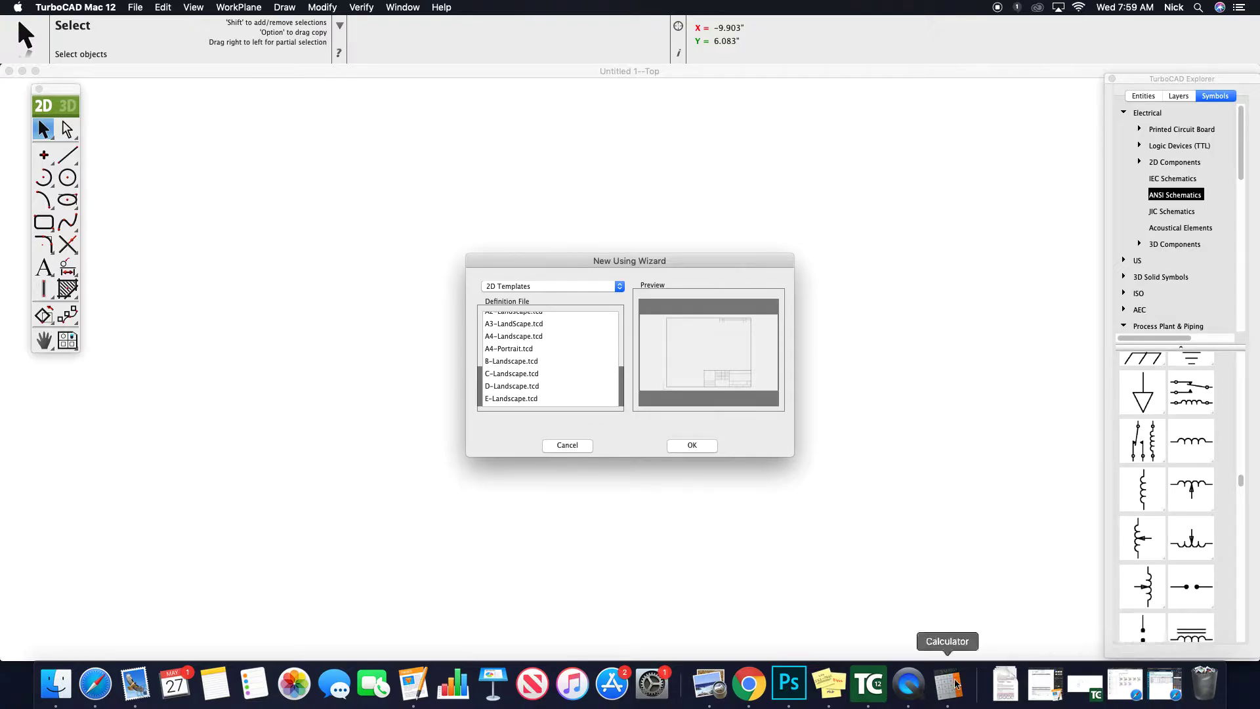
Step: Check the ANSI paper size chart in Safari, minimize it, and return to the template list
left_click(95, 683)
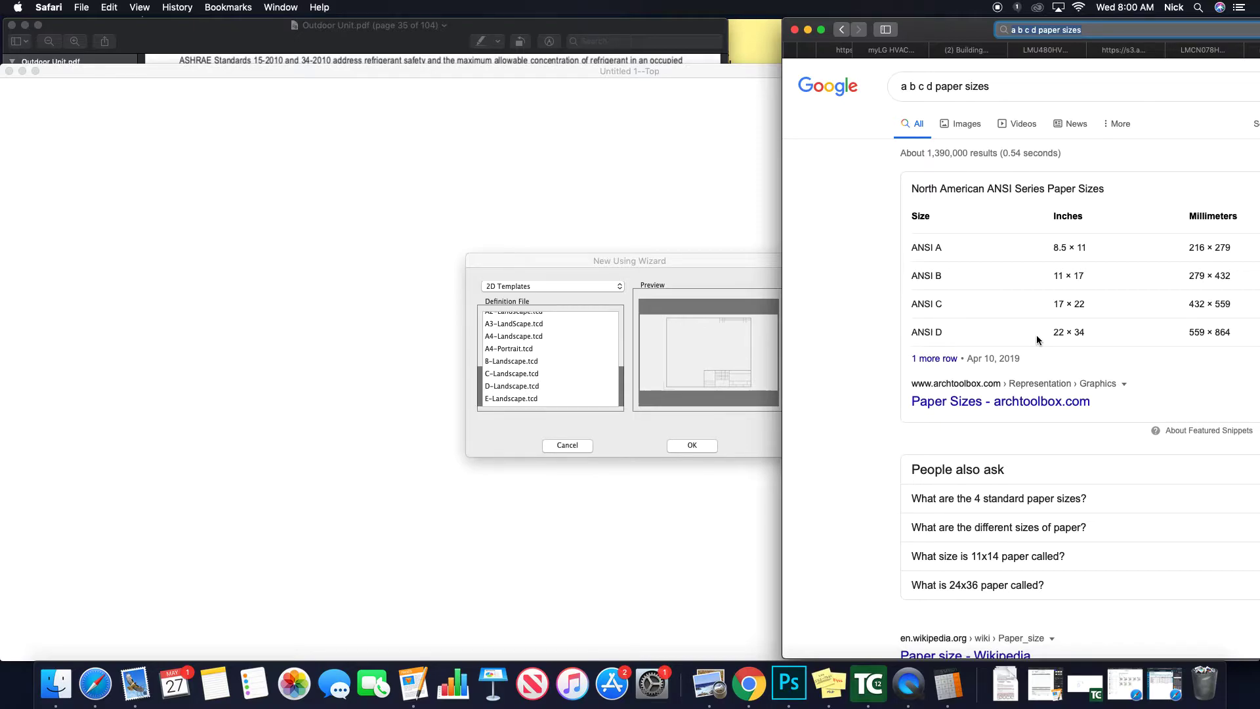
left_click(692, 260)
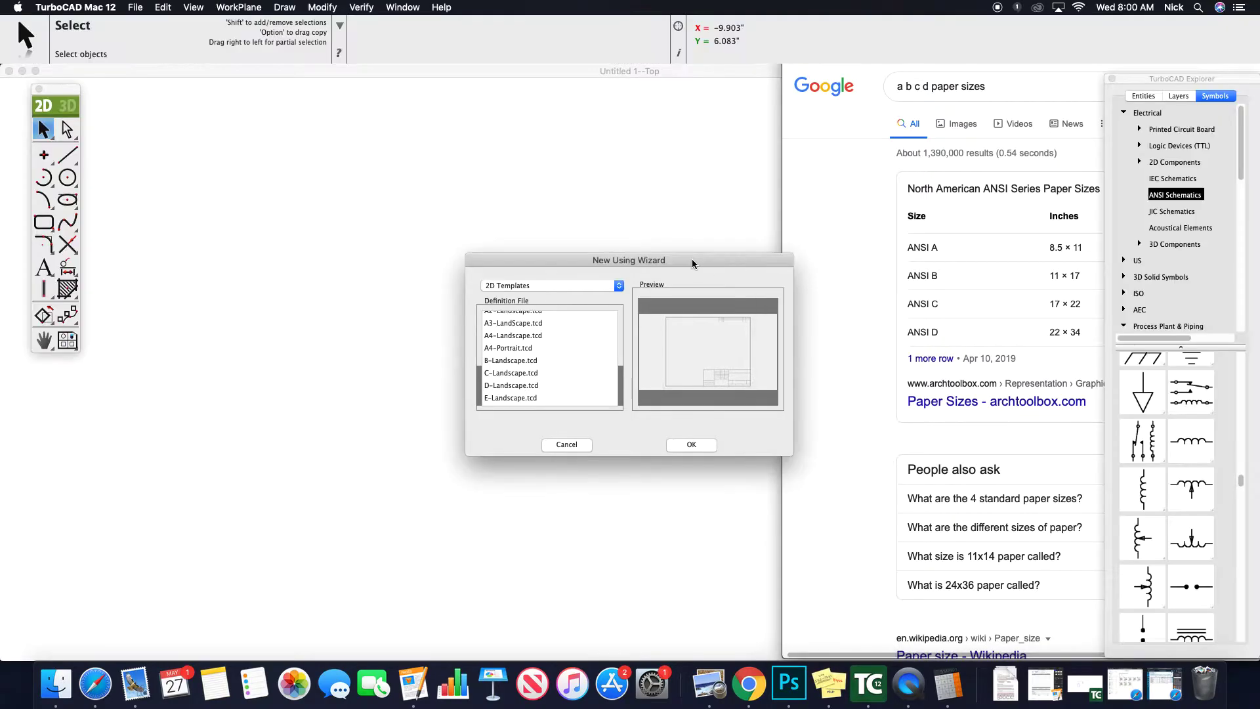
left_click(562, 182)
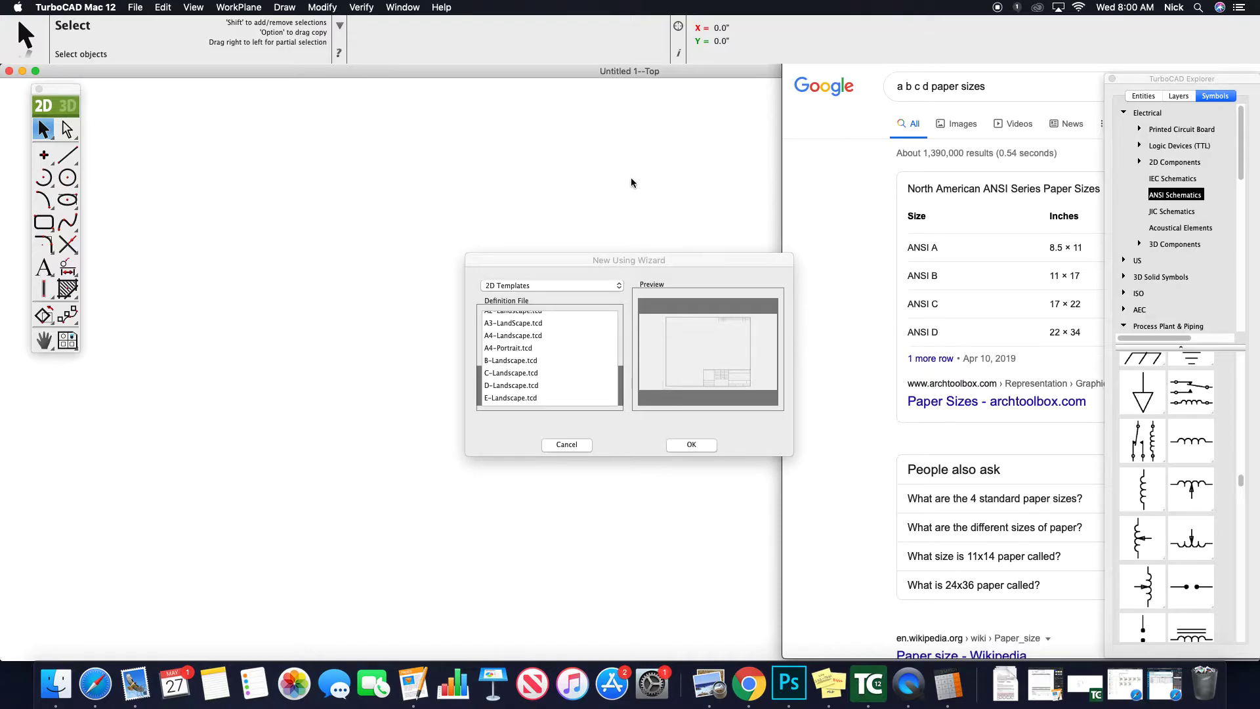
left_click(814, 116)
left_click(805, 27)
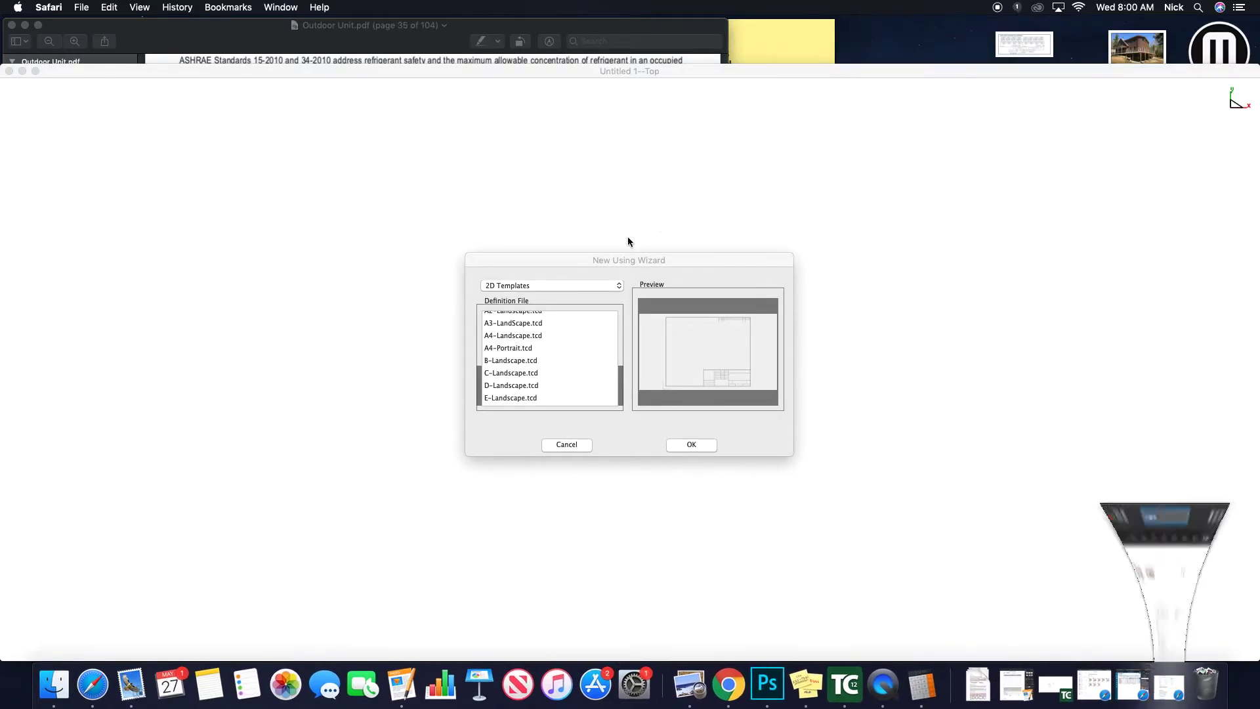
left_click(577, 260)
scroll(531, 357, "up", 4)
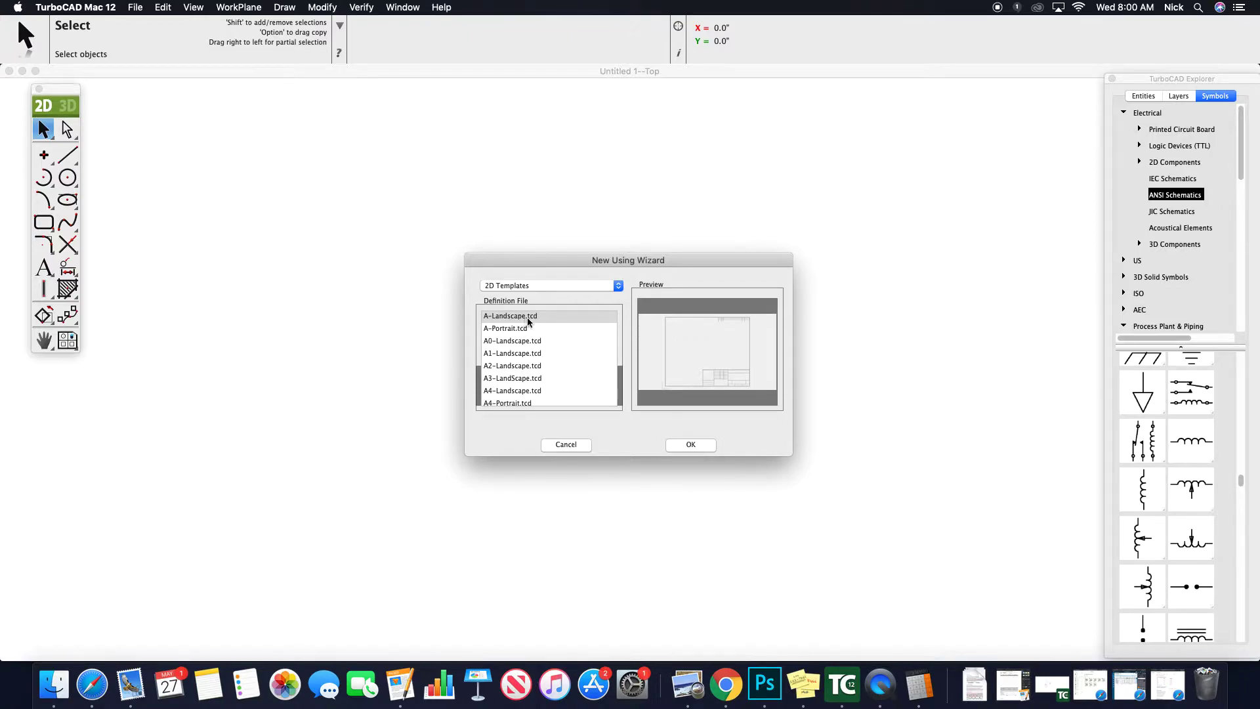
Step: Create a drawing from B-Landscape.tcd and zoom to its title block (Drawing No. 0001, Rev A)
scroll(528, 320, "down", 5)
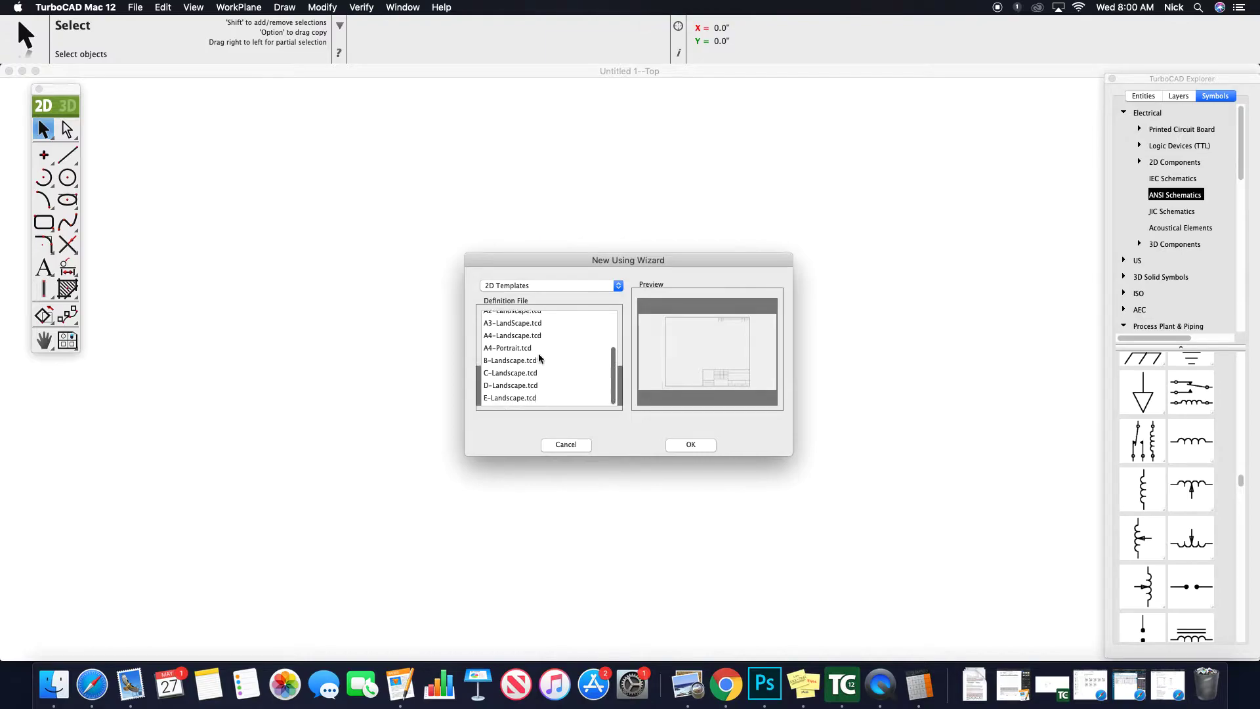
left_click(525, 362)
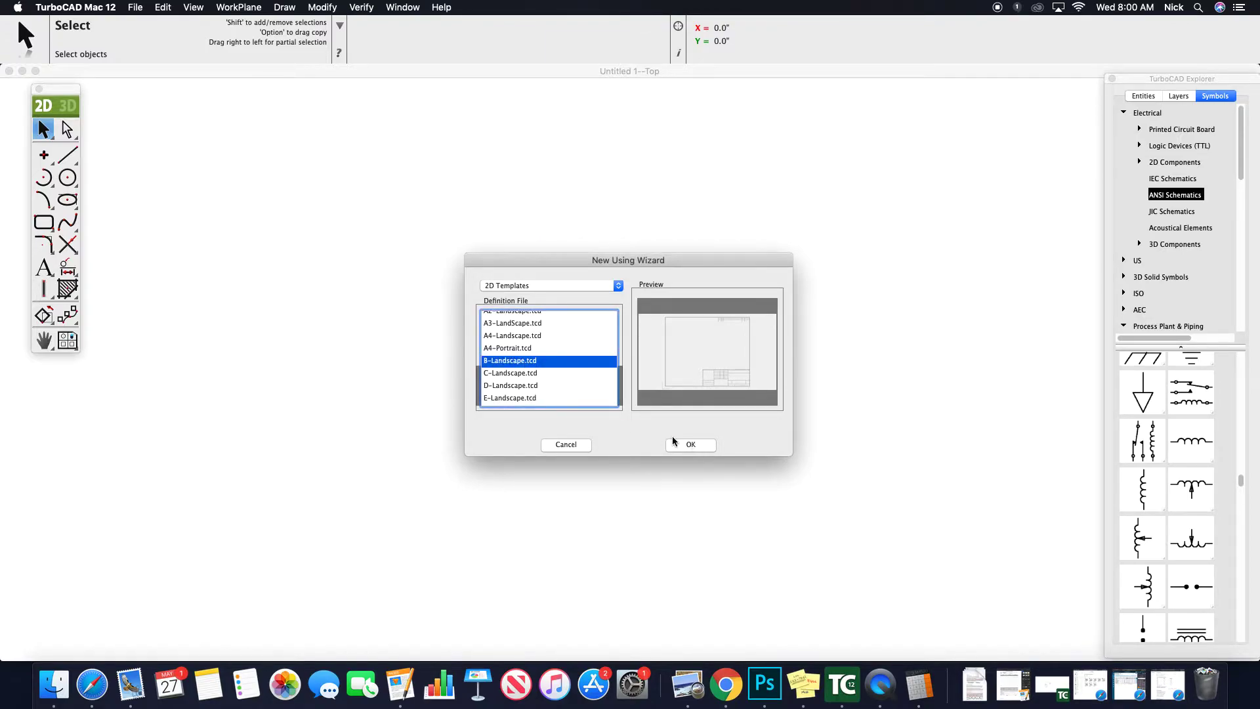
left_click(695, 446)
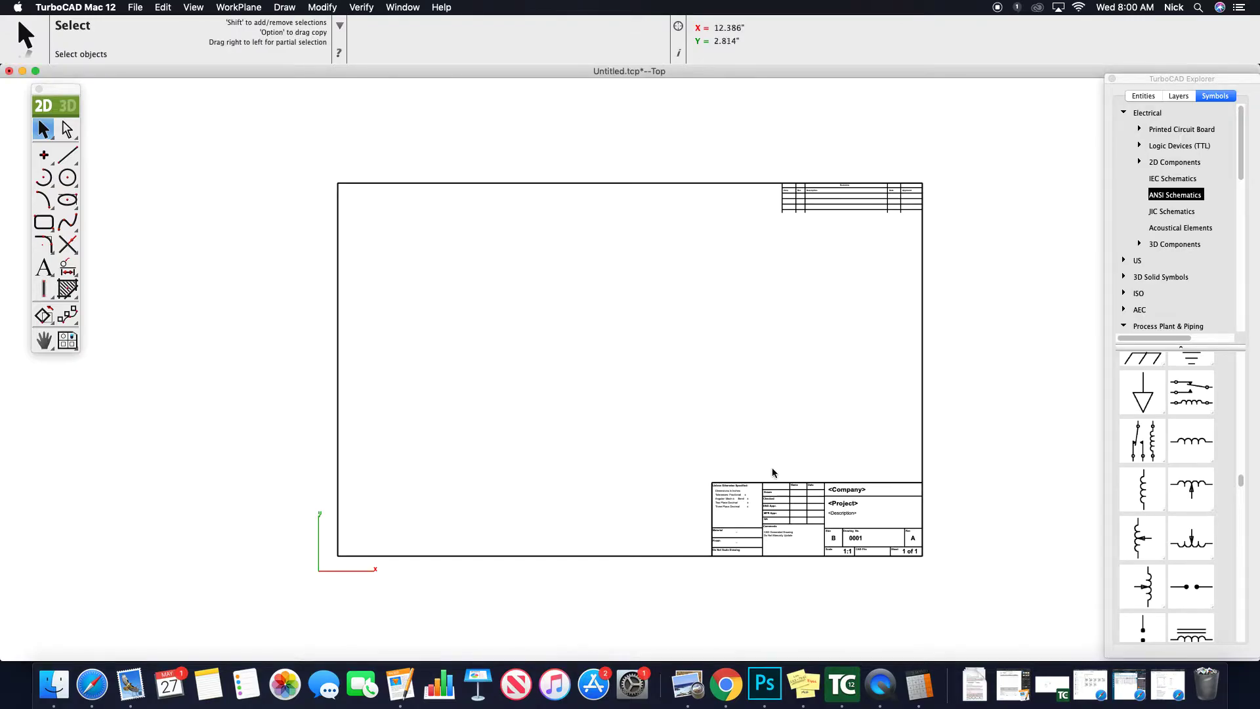
scroll(774, 468, "down", 2)
scroll(779, 473, "up", 4)
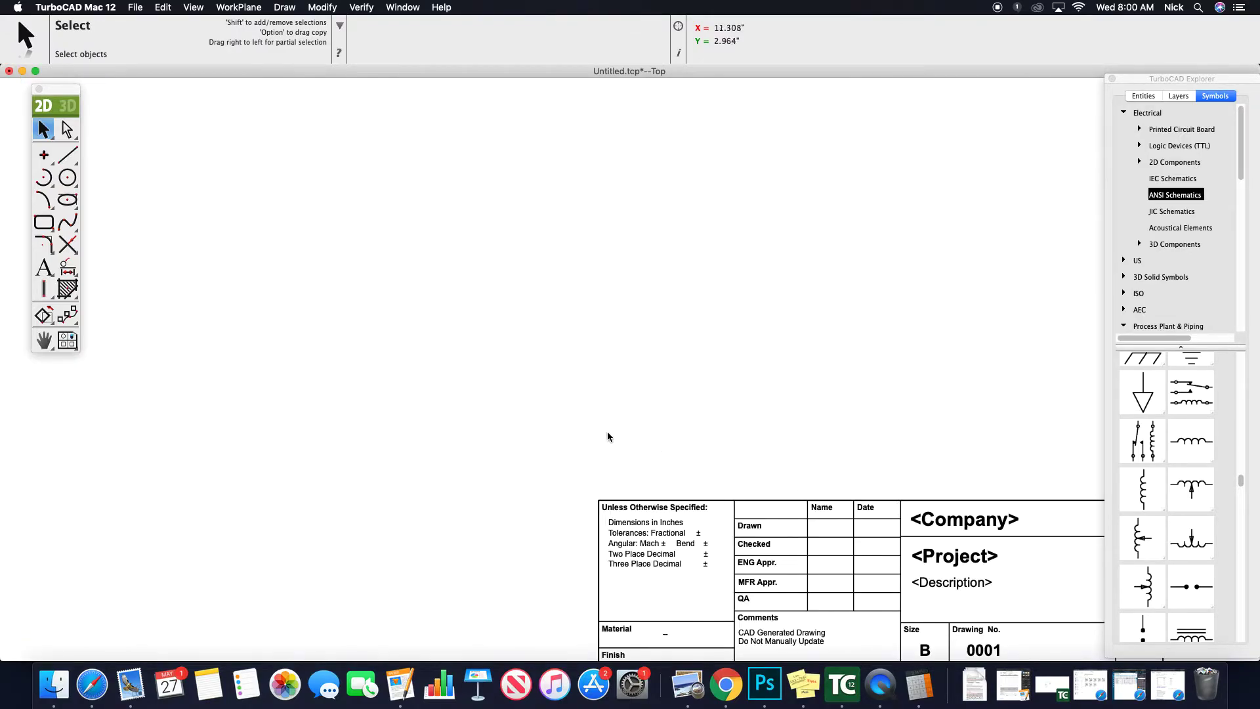
scroll(495, 402, "down", 2)
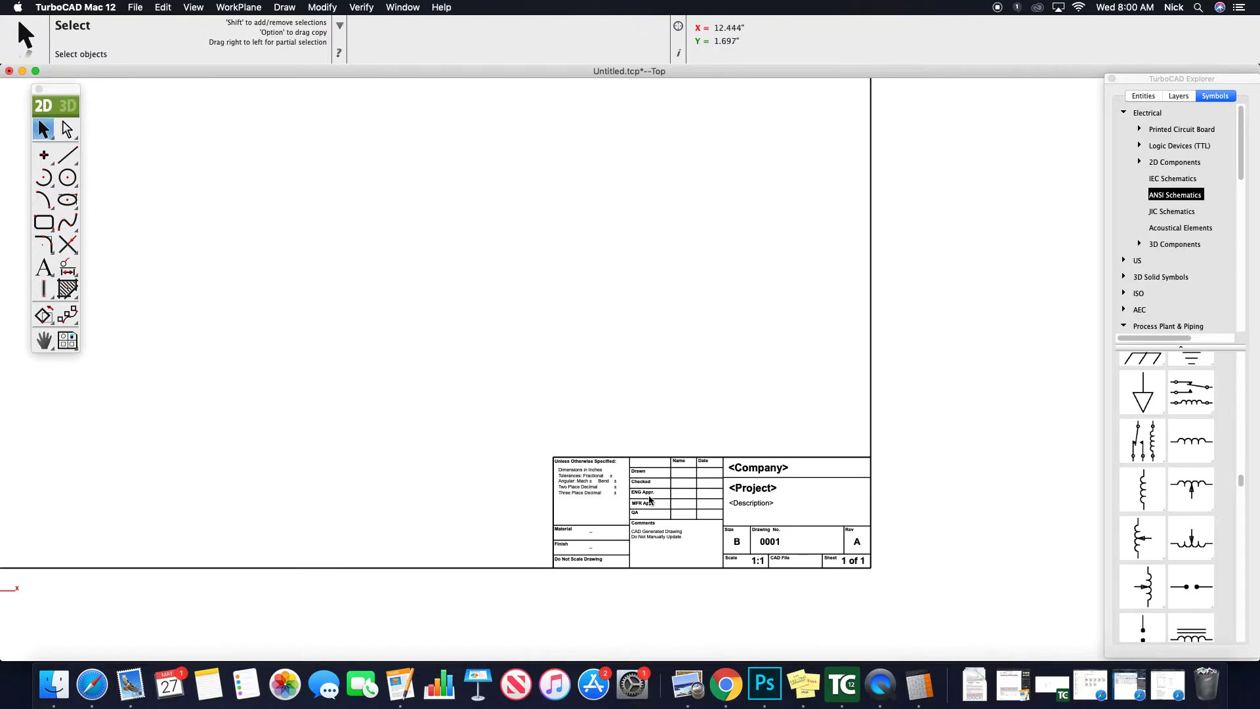
scroll(773, 538, "up", 1)
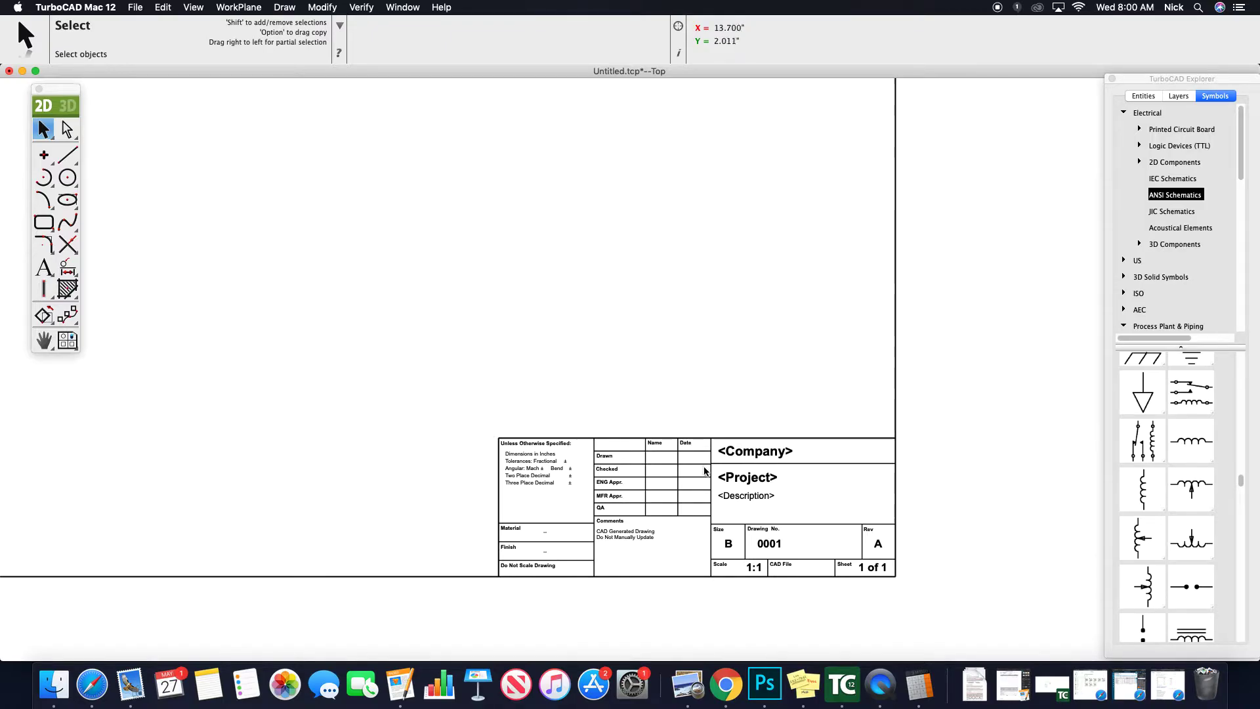
scroll(613, 493, "up", 3)
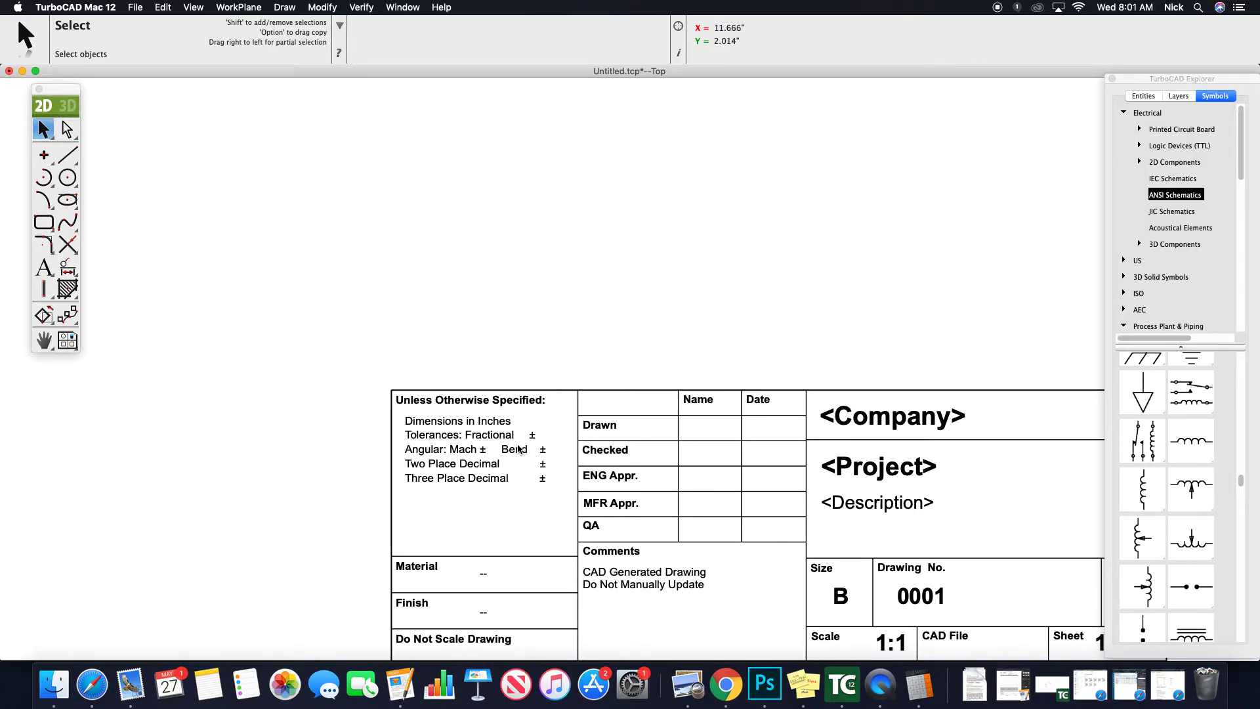
scroll(519, 449, "down", 3)
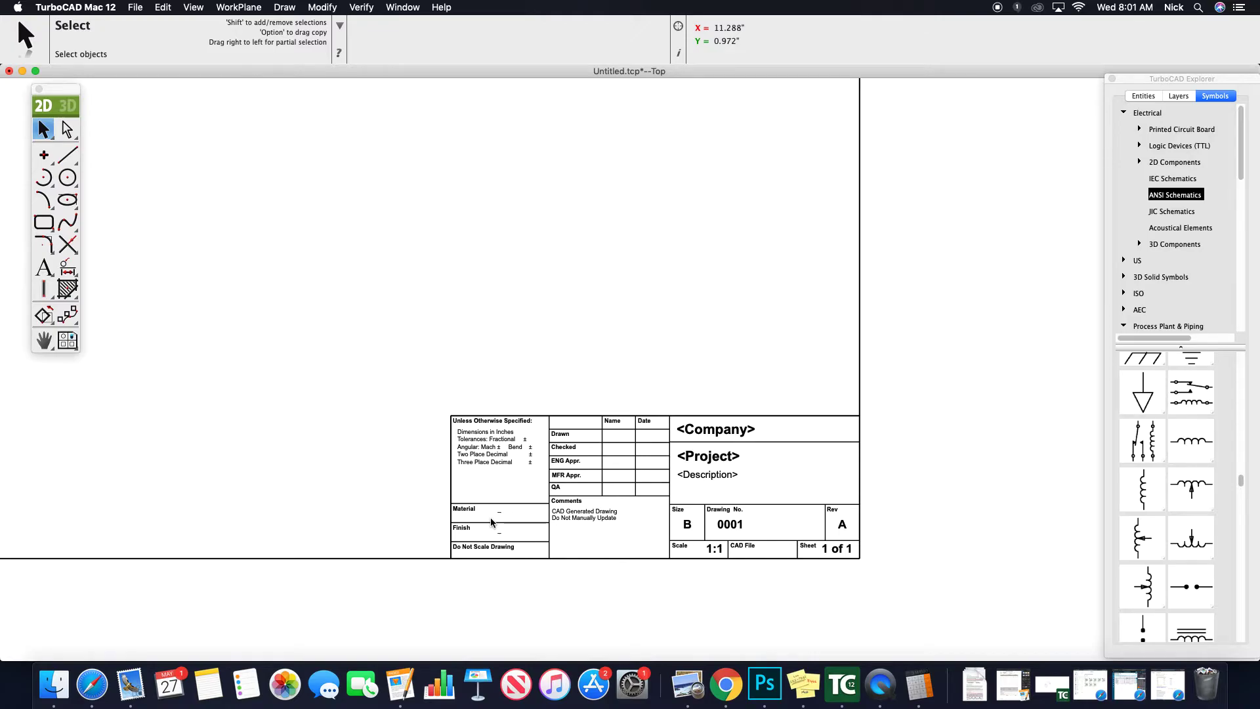
left_click_drag(443, 393, 621, 501)
left_click_drag(380, 365, 672, 558)
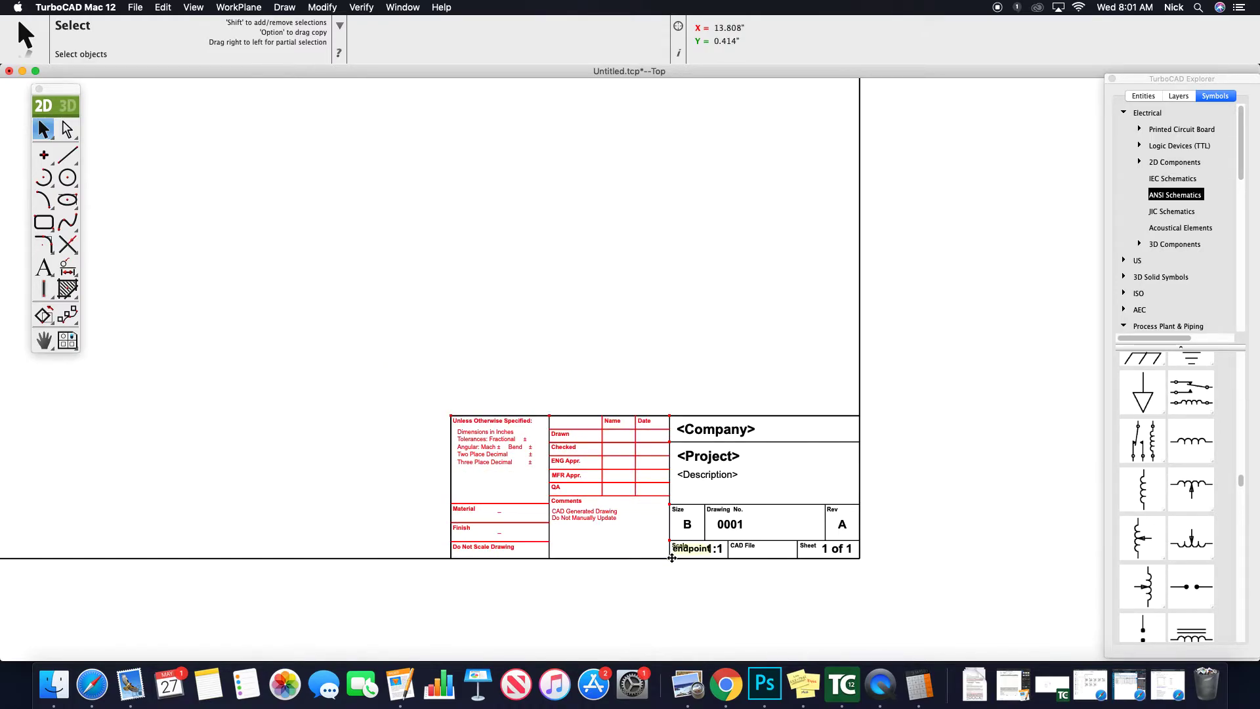
key("Delete")
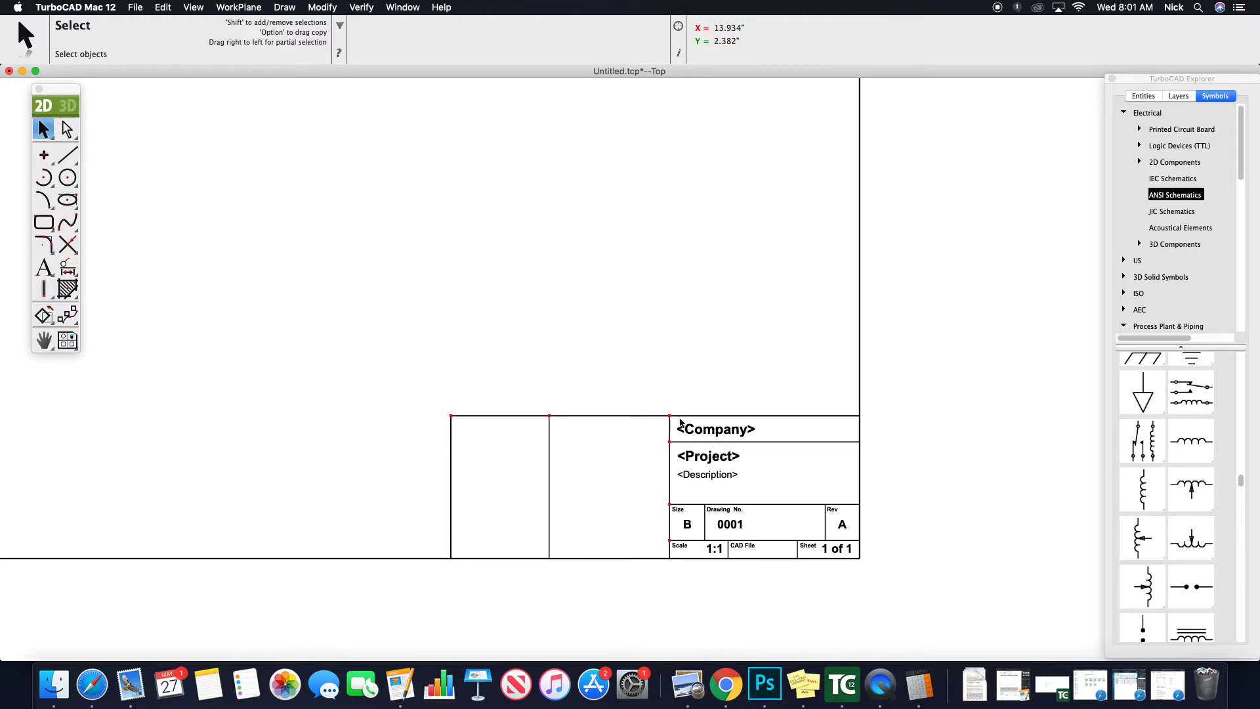
left_click(484, 416)
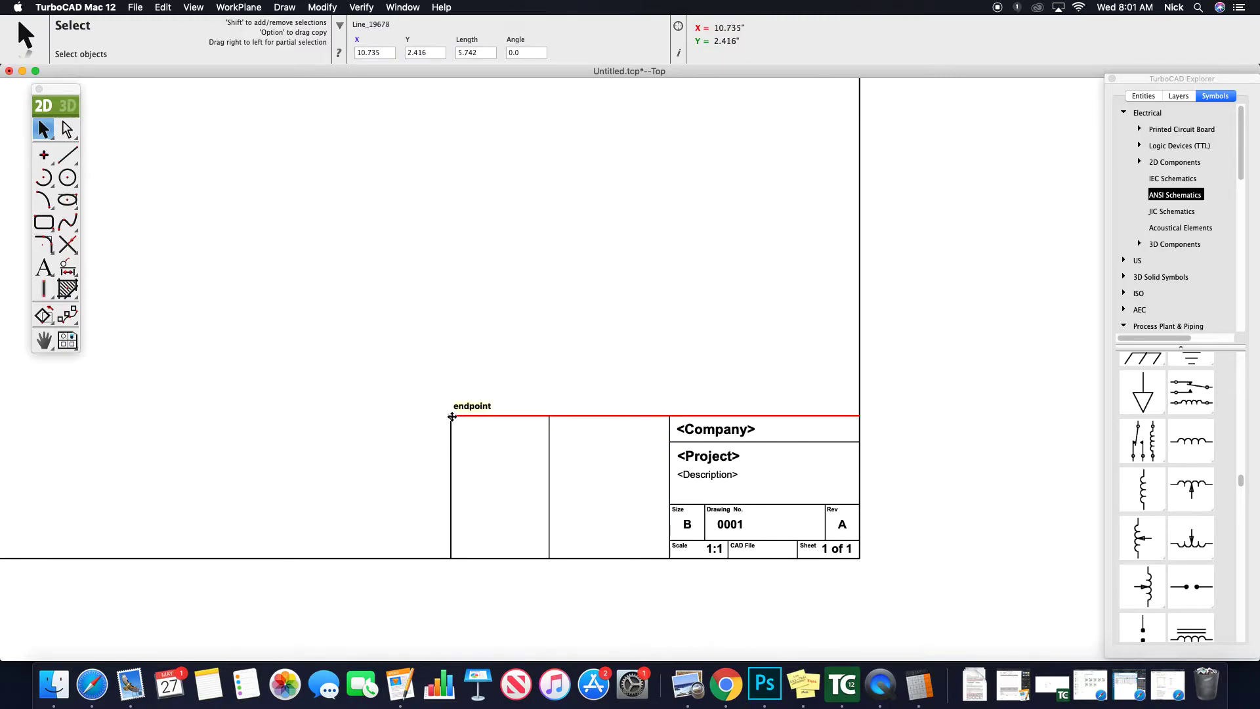
left_click_drag(452, 416, 670, 416)
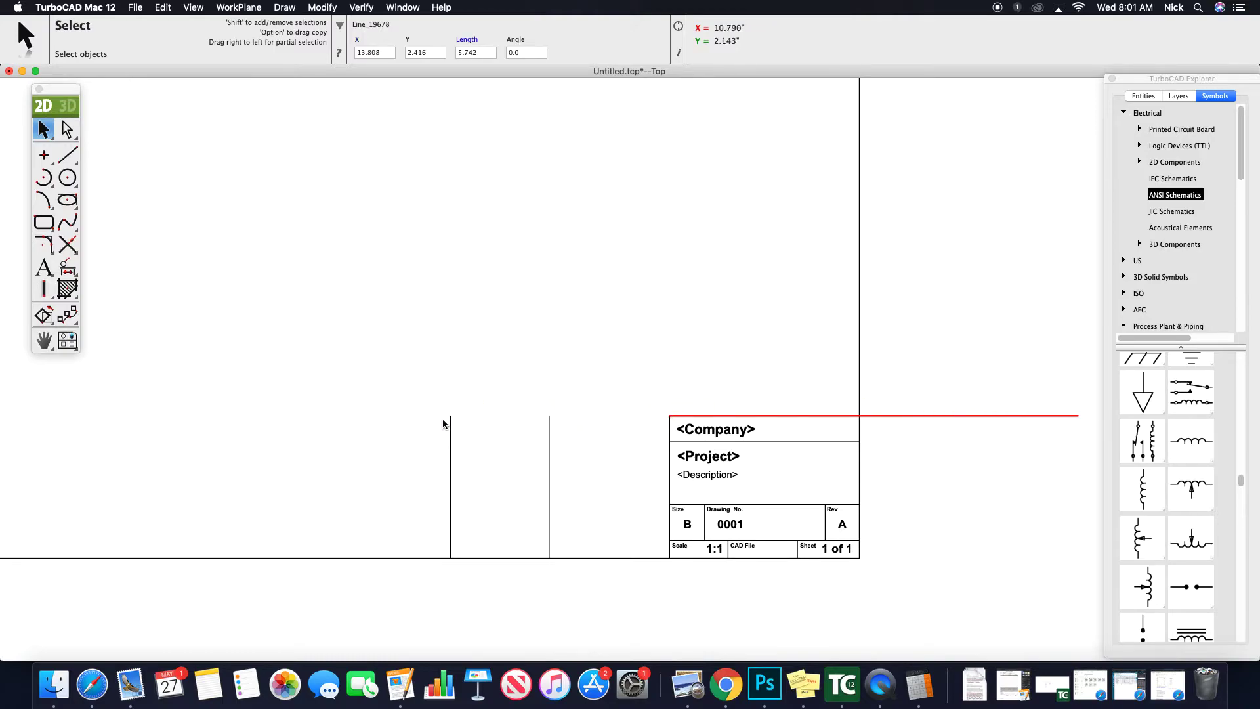
key("Delete")
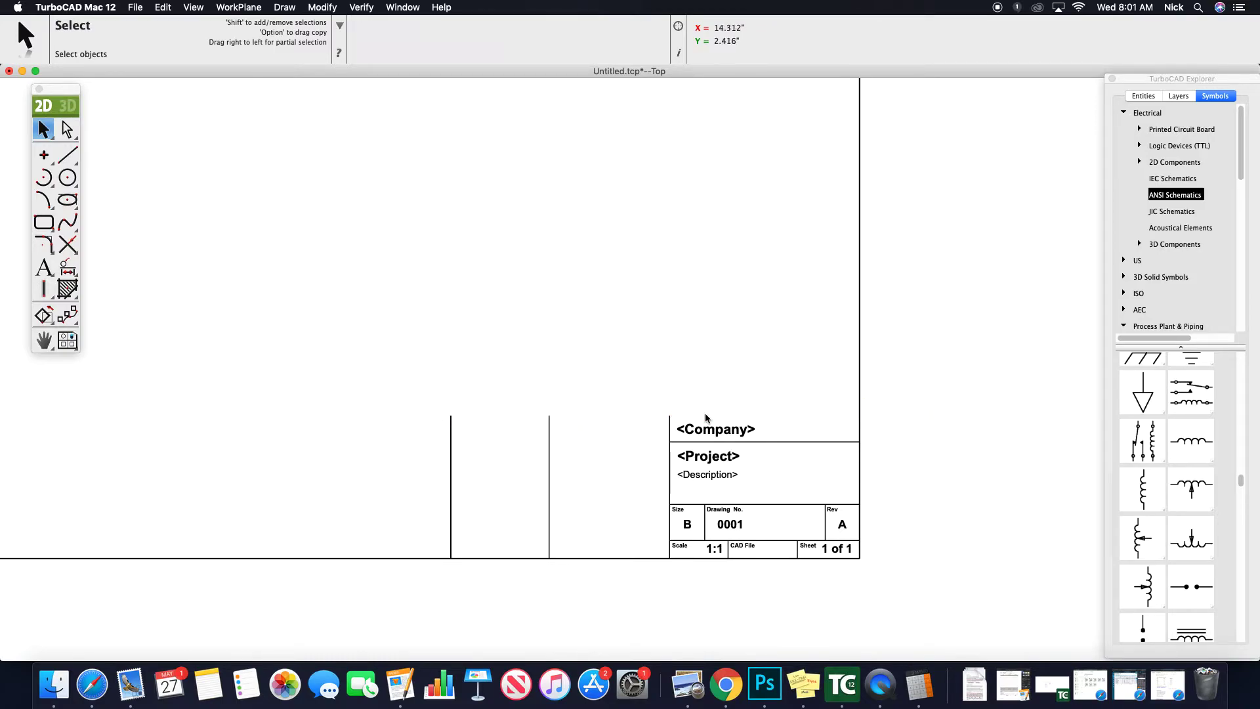
key("super+z")
key("super+z")
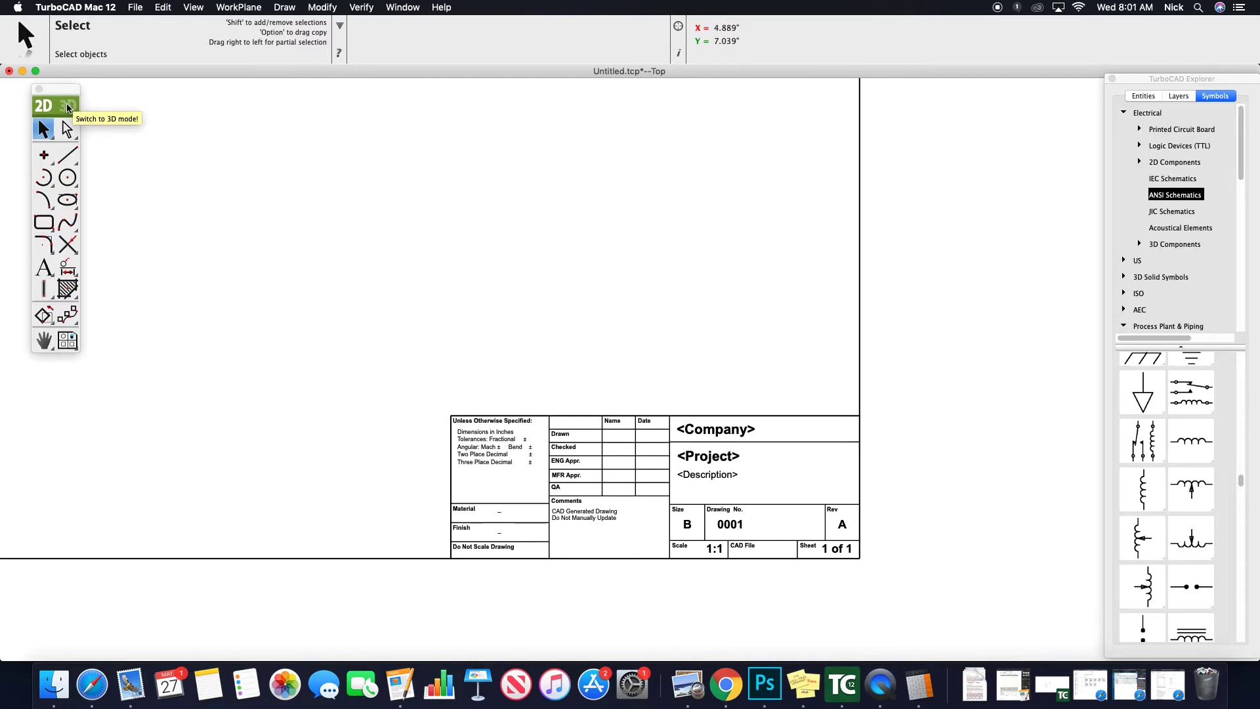
left_click(689, 427)
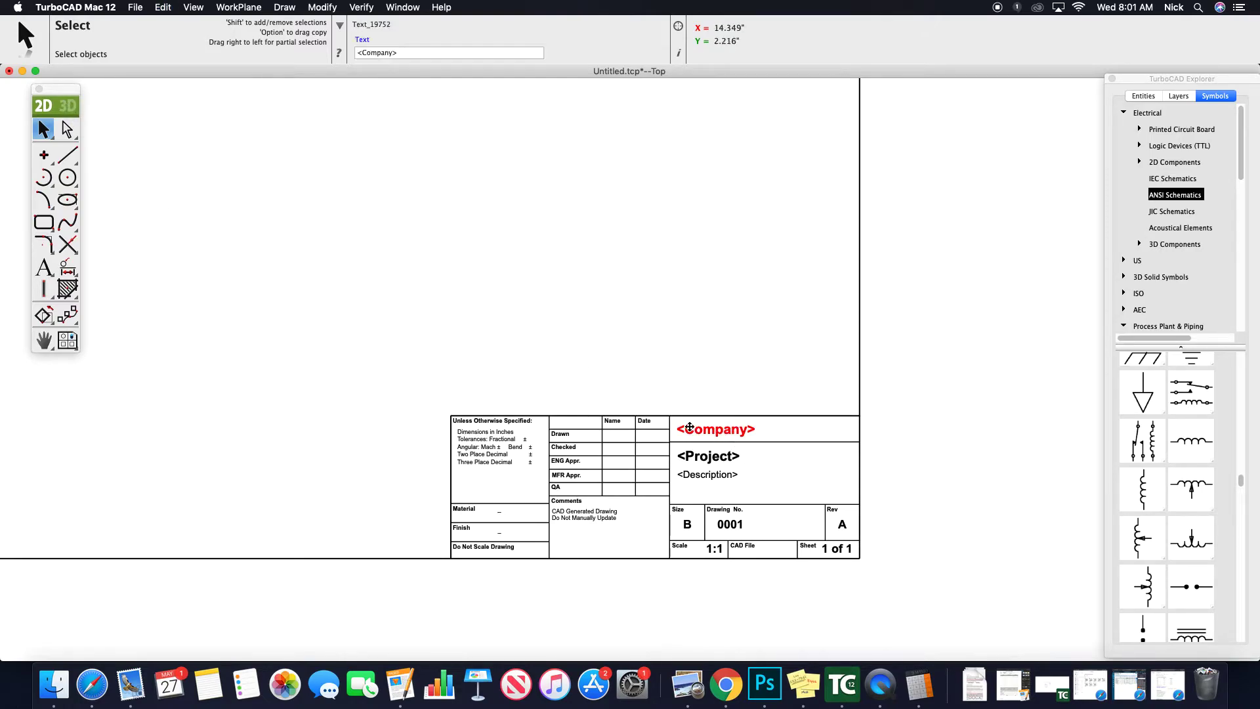
scroll(515, 405, "down", 5)
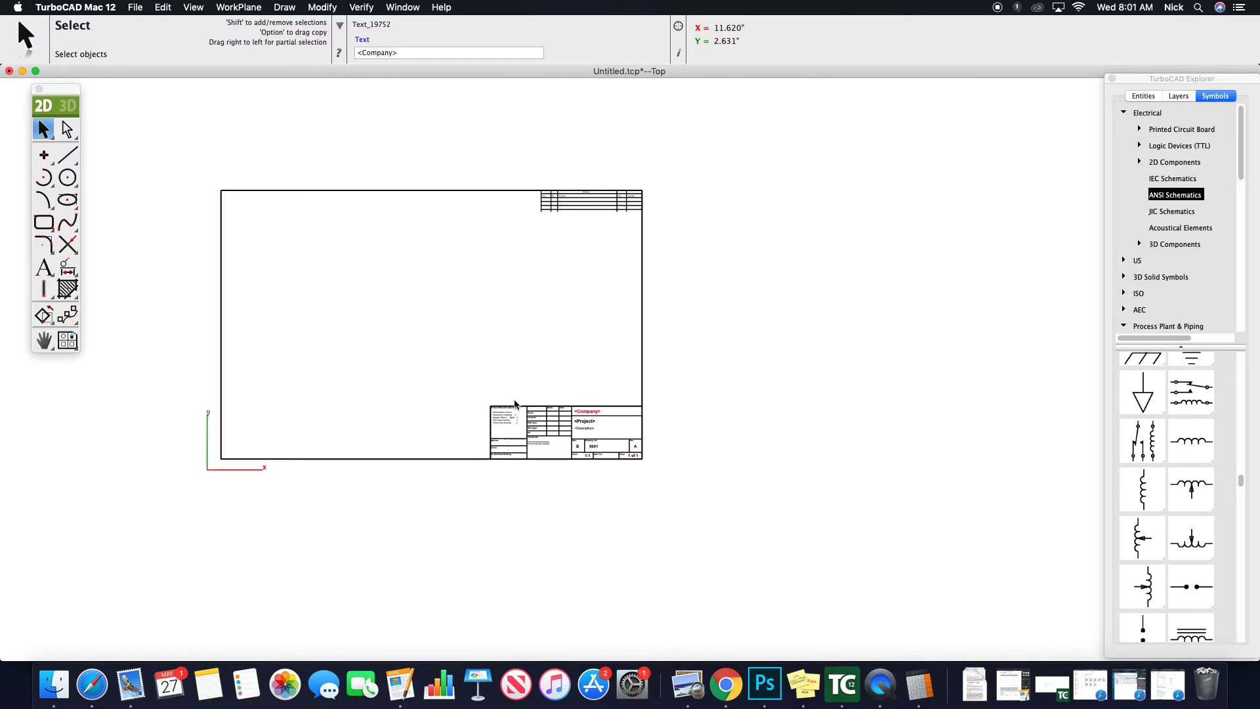
scroll(260, 380, "up", 1)
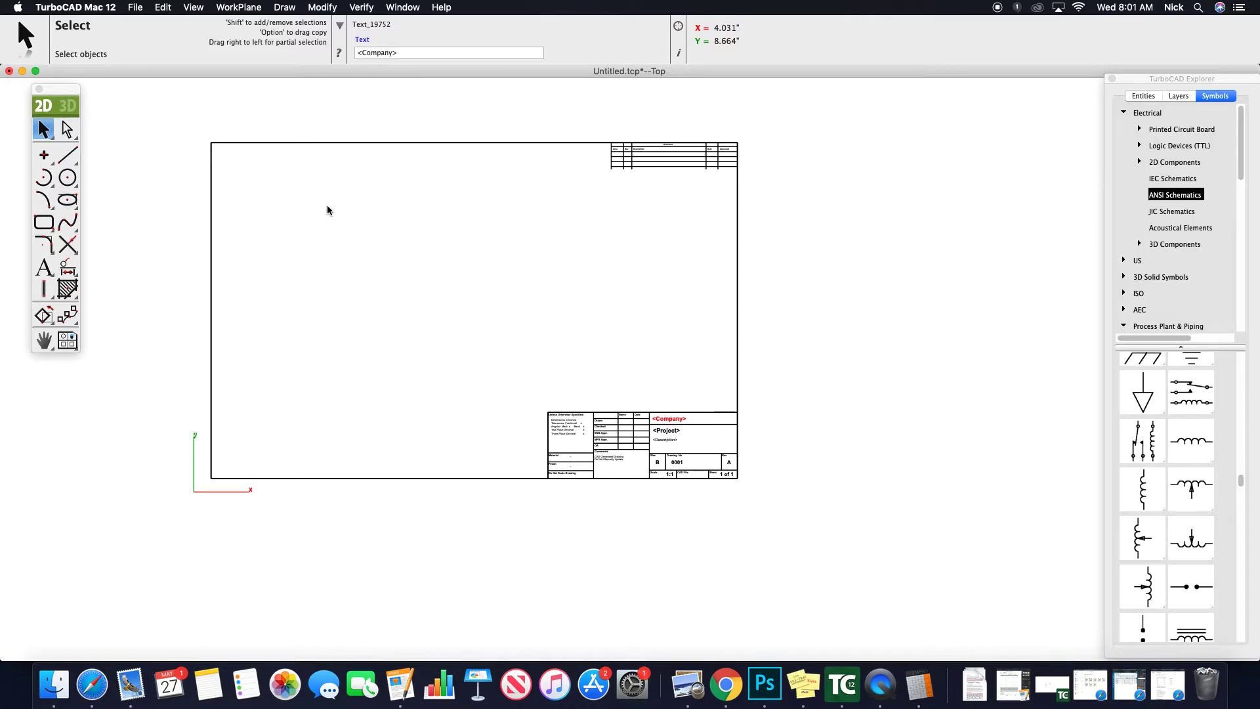
scroll(971, 259, "down", 4)
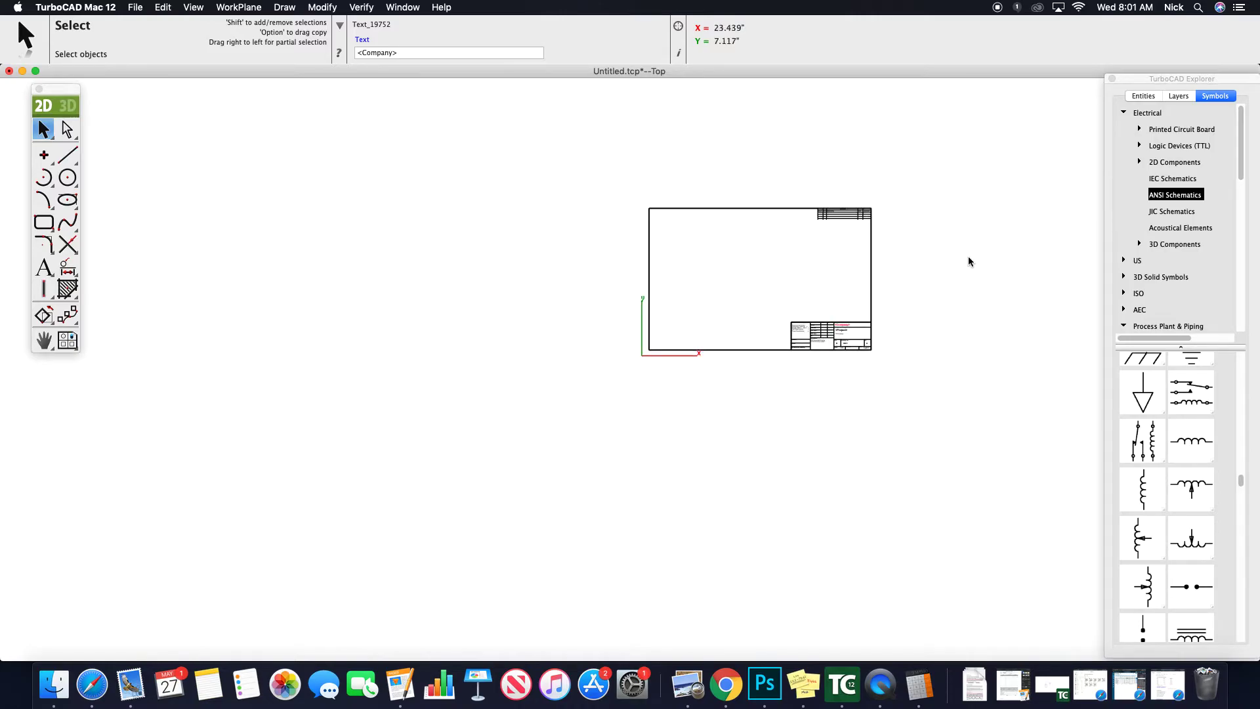
Step: In the Open dialog, select 78.DXF from the Example Files 2nd Floor folder
left_click(136, 7)
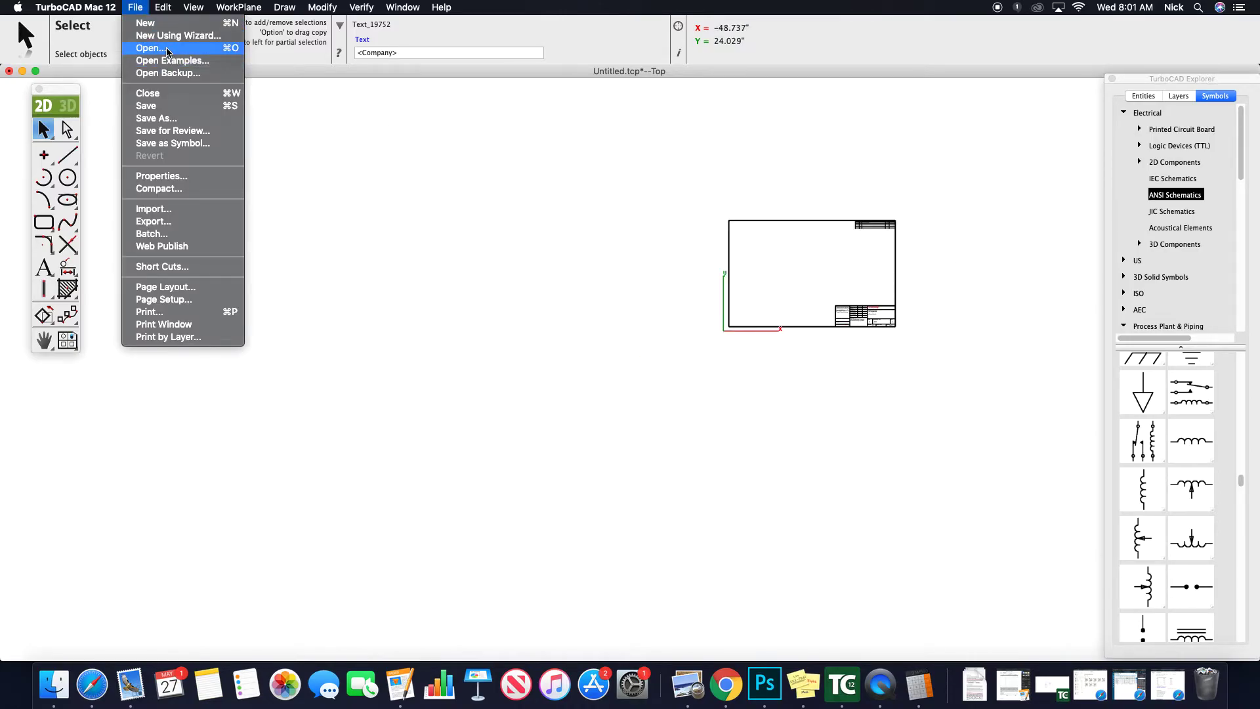
left_click(597, 174)
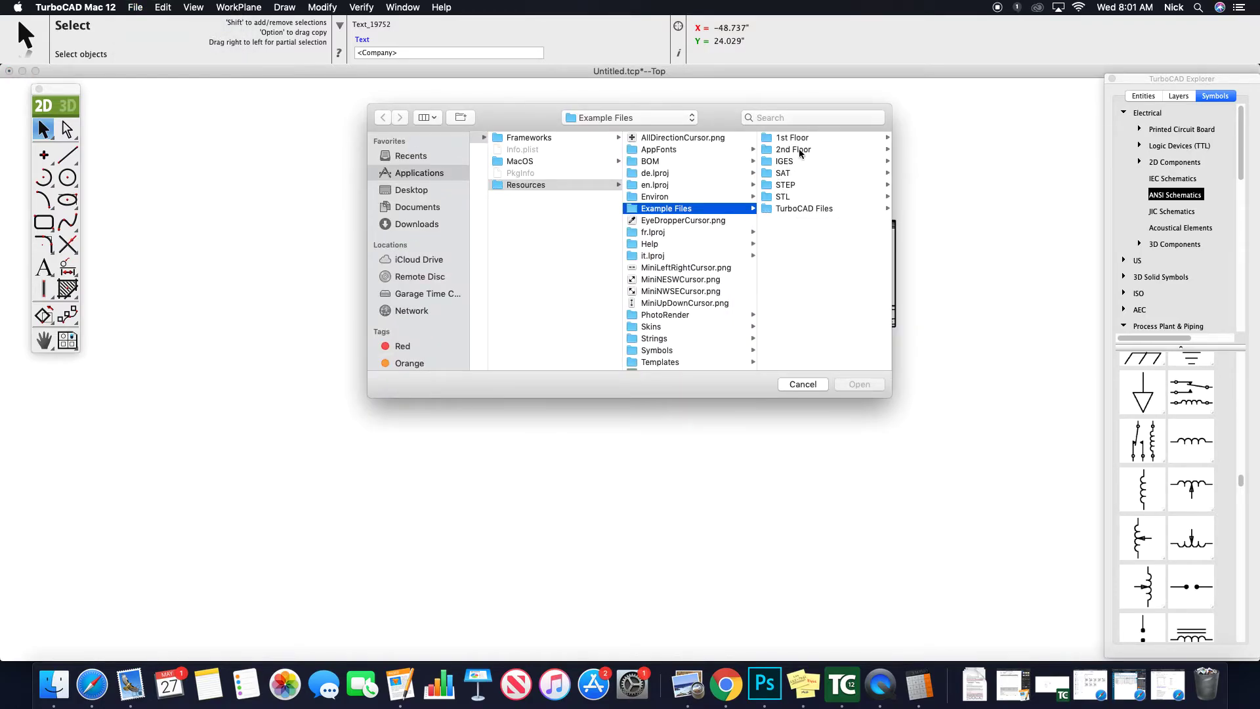
left_click(798, 150)
left_click(792, 184)
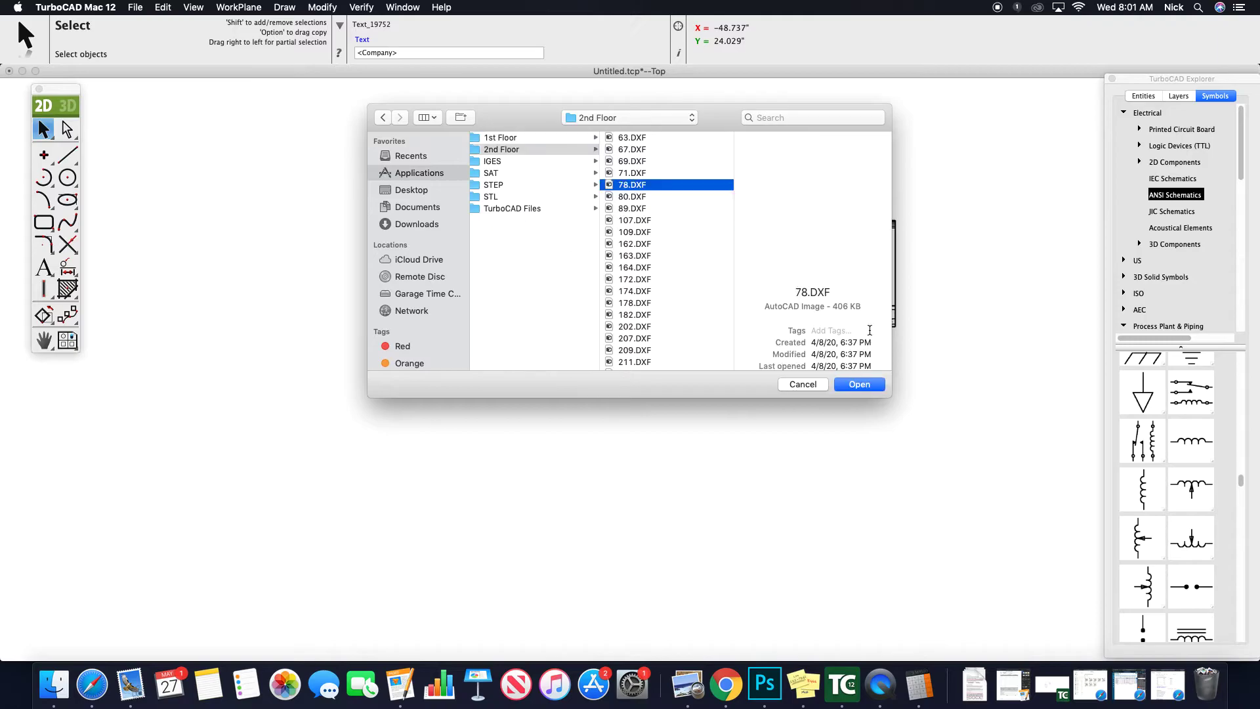
Step: Import 78.DXF, select the entire floor plan and copy it
key("Return")
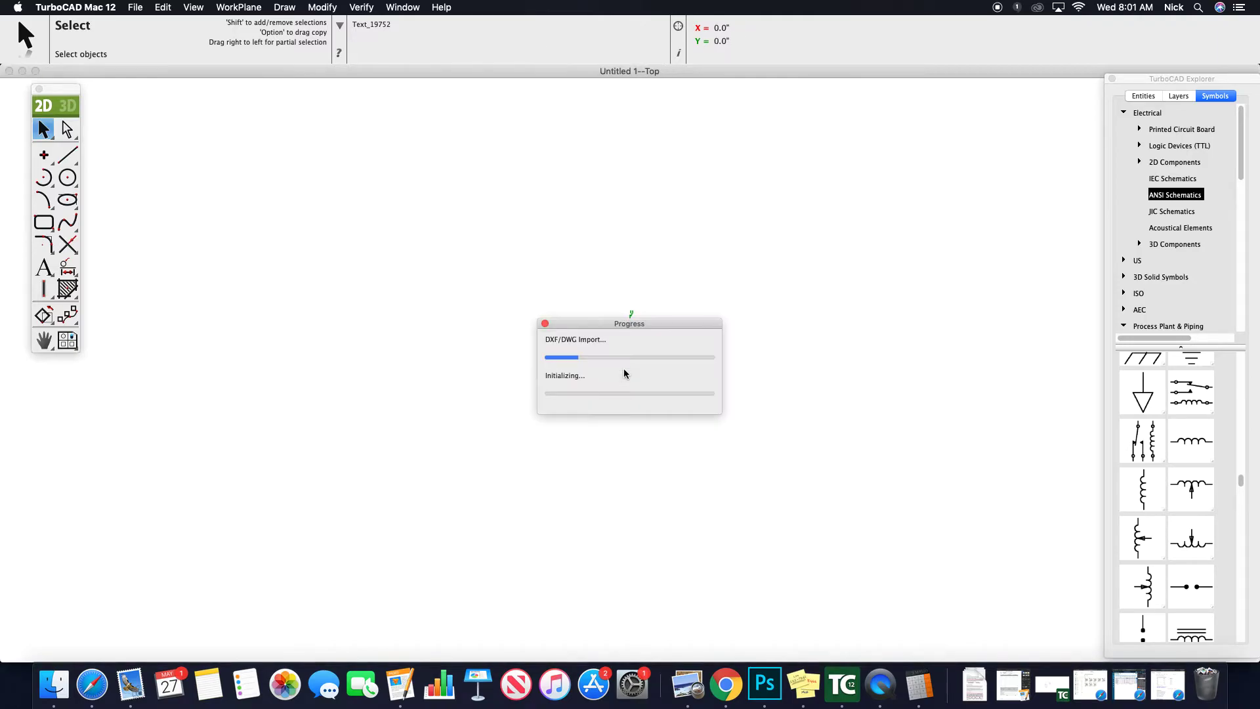
scroll(624, 374, "up", 2)
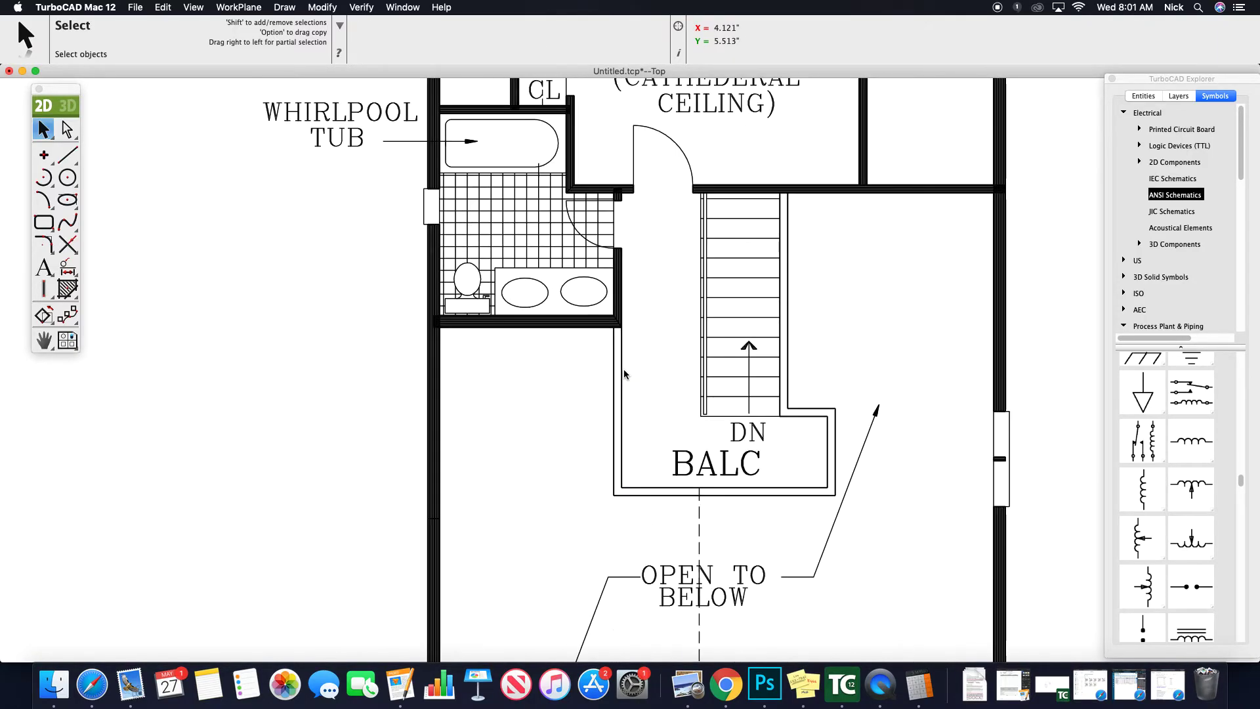
scroll(624, 373, "down", 5)
left_click_drag(536, 248, 794, 557)
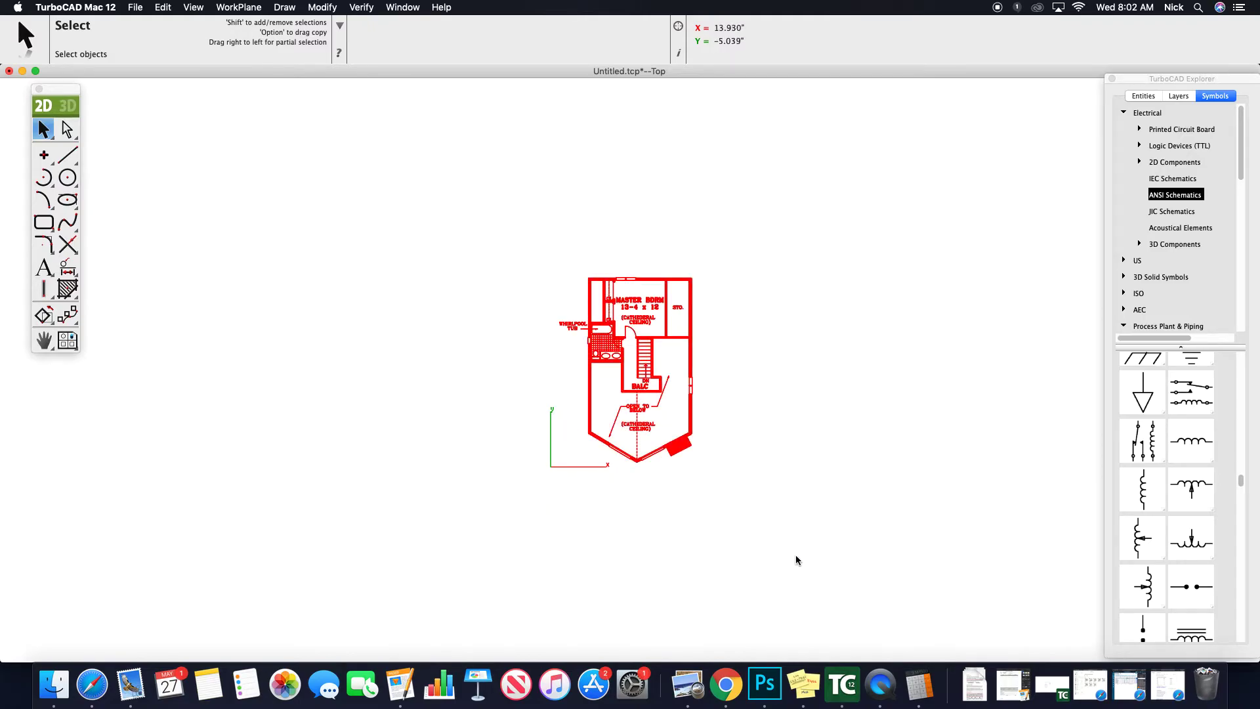
key("super+c")
Step: Paste the floor plan into the title-block drawing and move it left of the sheet
left_click(22, 72)
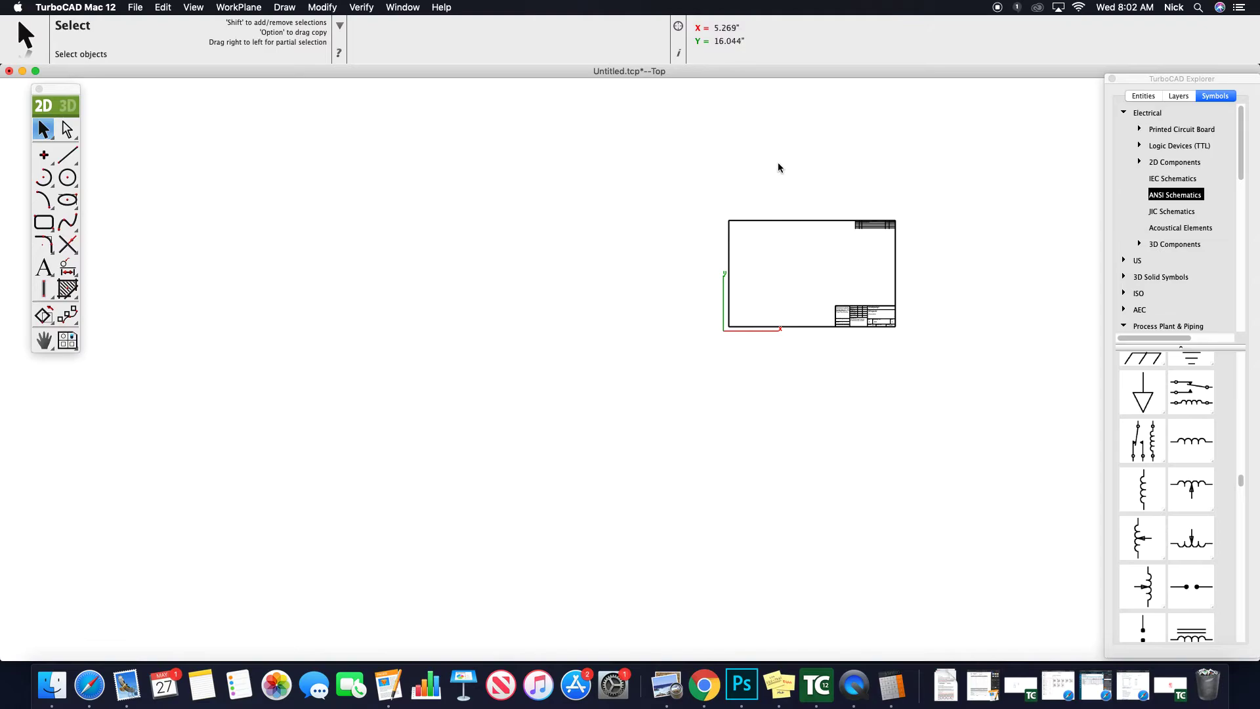
scroll(867, 244, "up", 2)
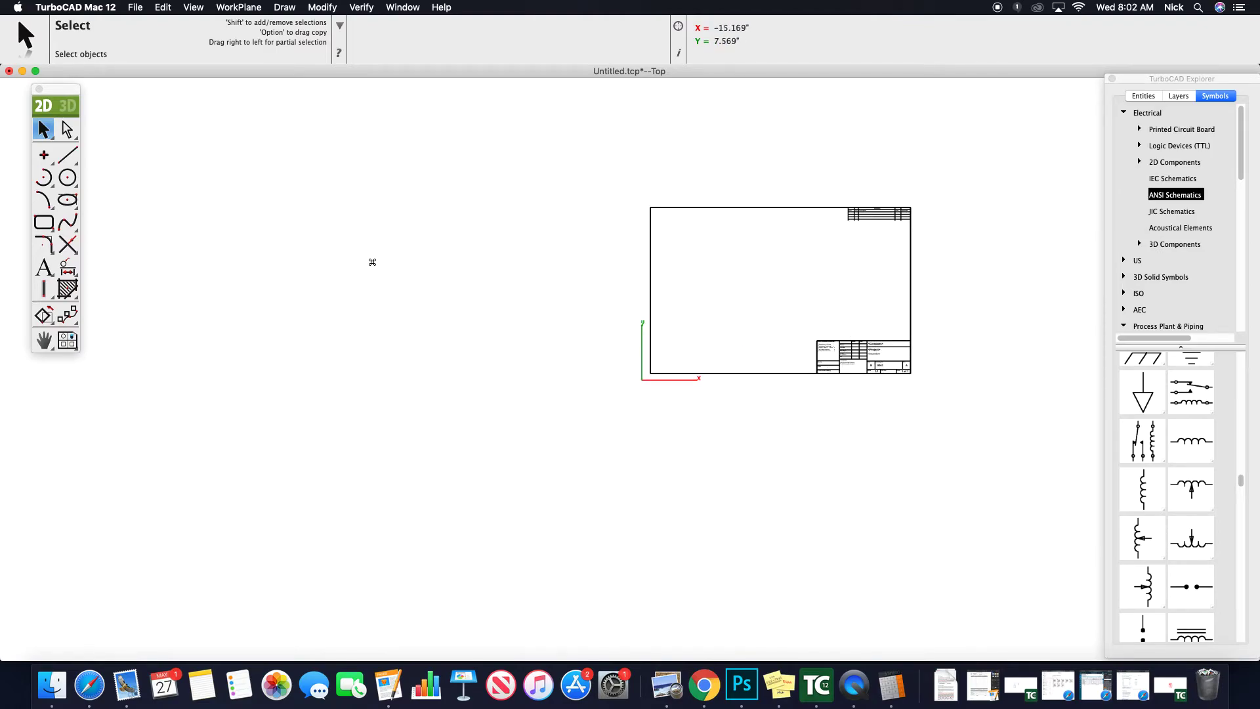
left_click(400, 131)
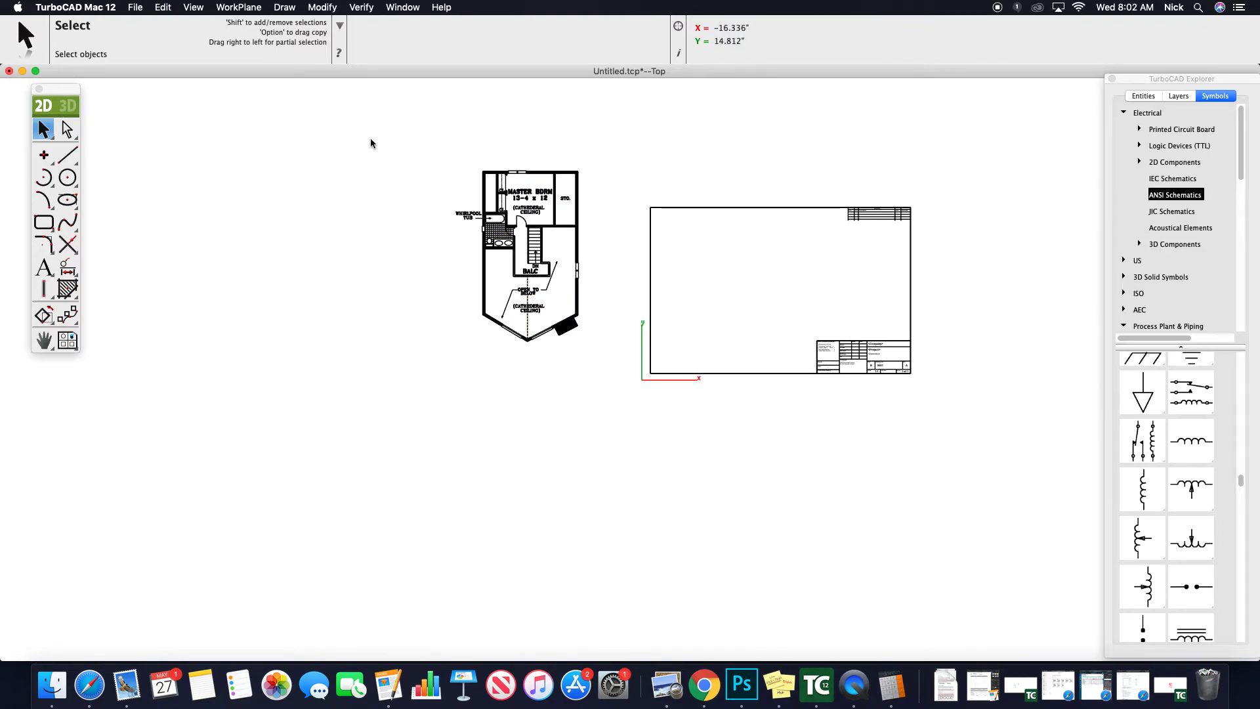
left_click(614, 372)
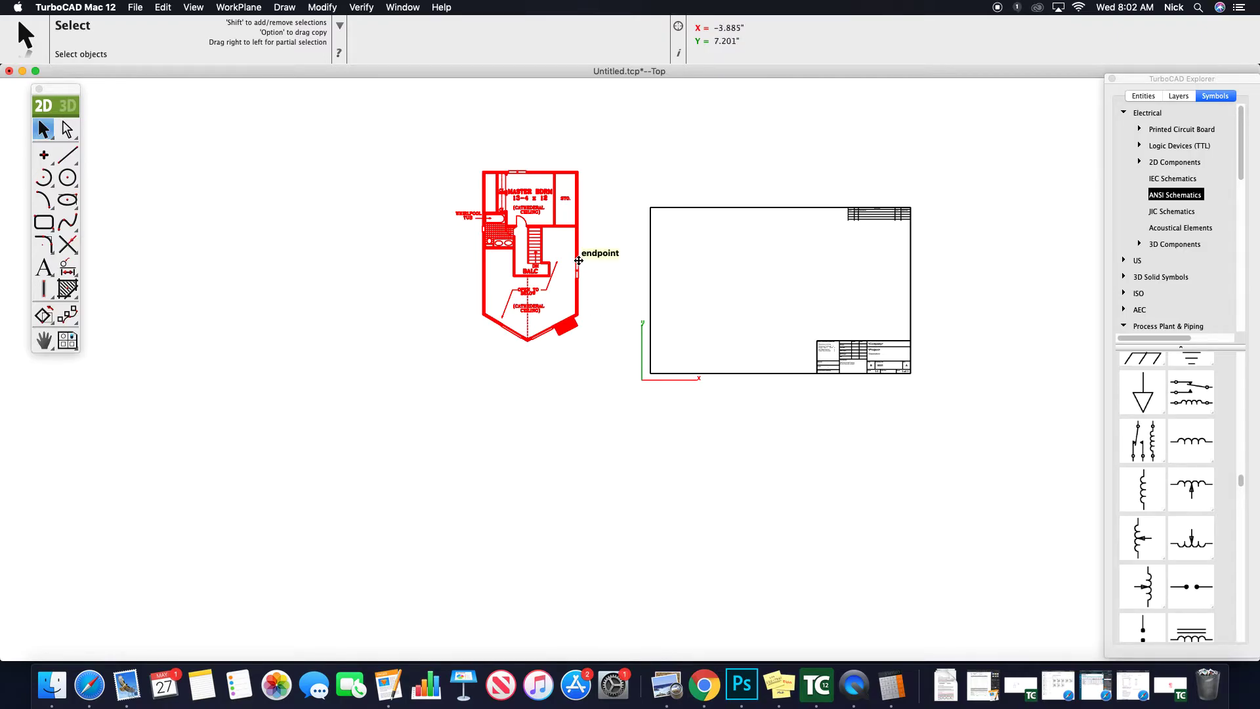
left_click_drag(578, 261, 466, 302)
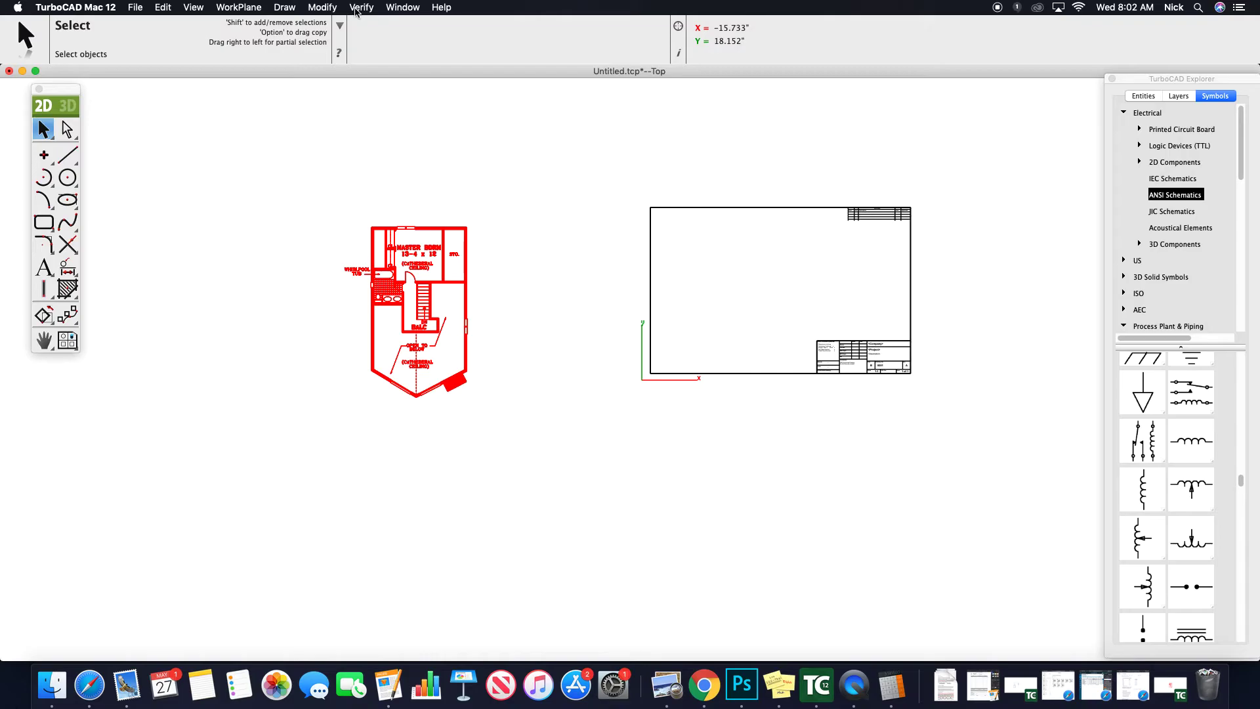
Step: Rotate the floor plan 90° about its top-right corner using Rotate One Point
left_click(319, 8)
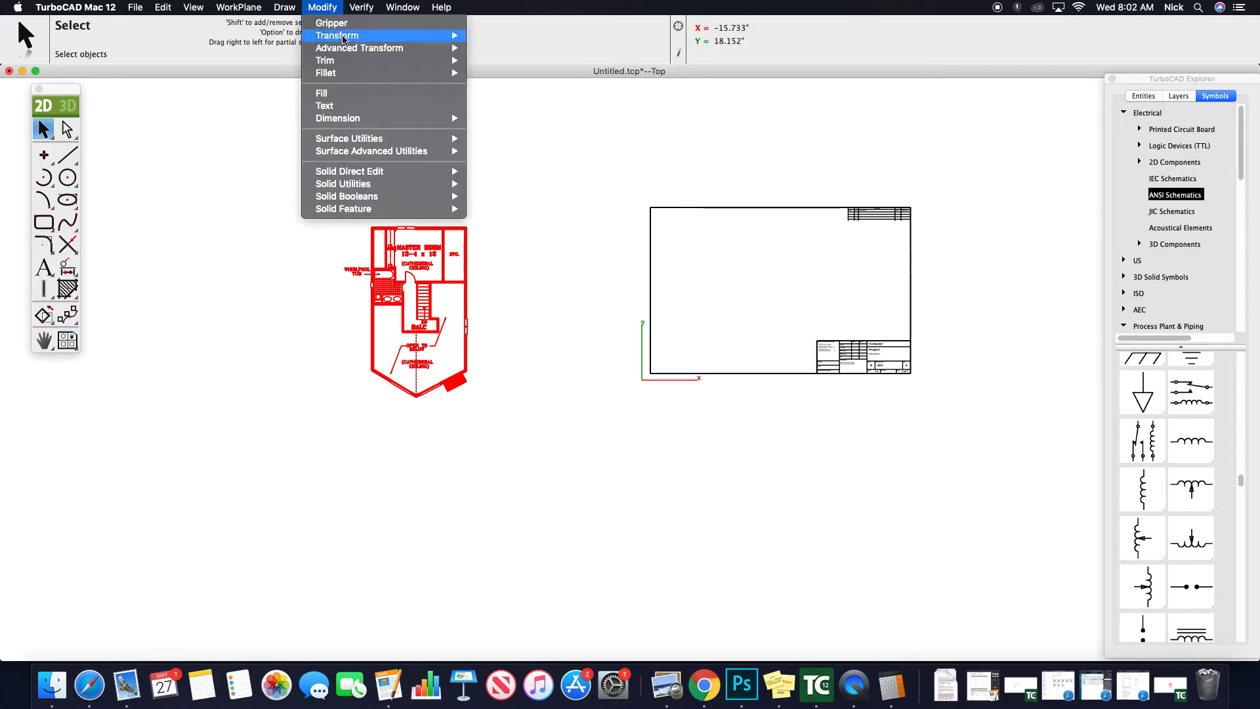
mouse_move(393, 35)
left_click(526, 58)
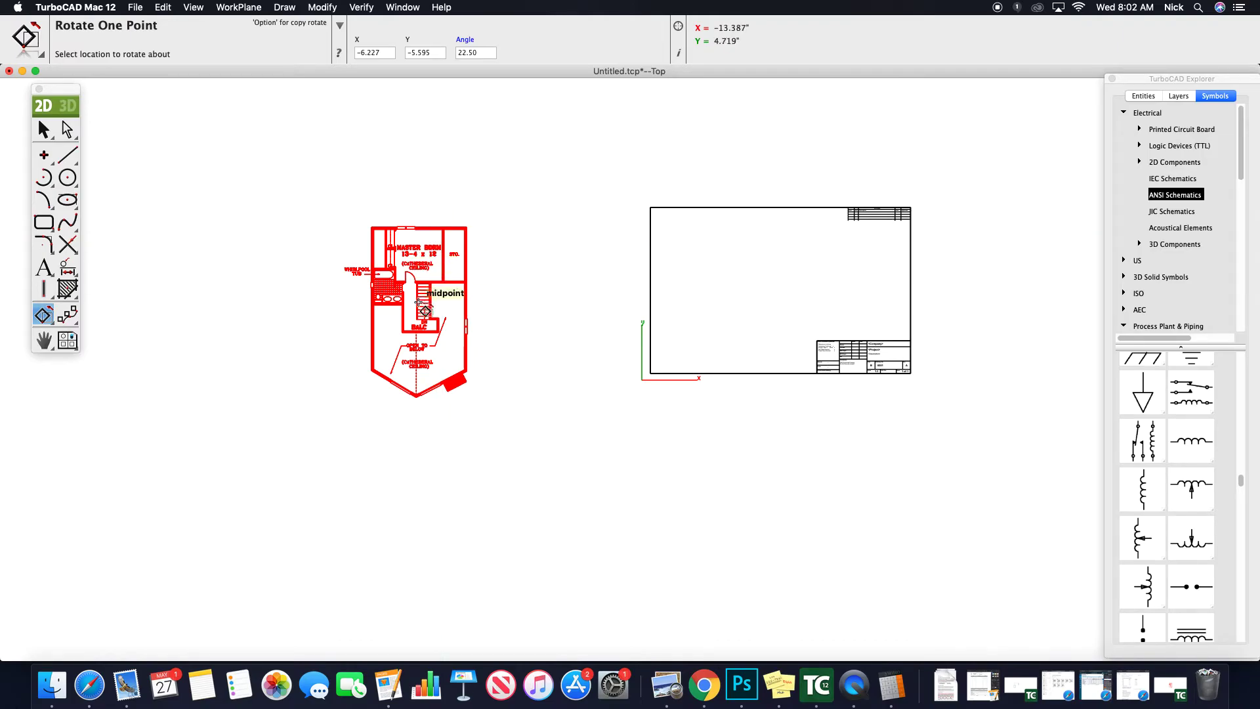
left_click(465, 229)
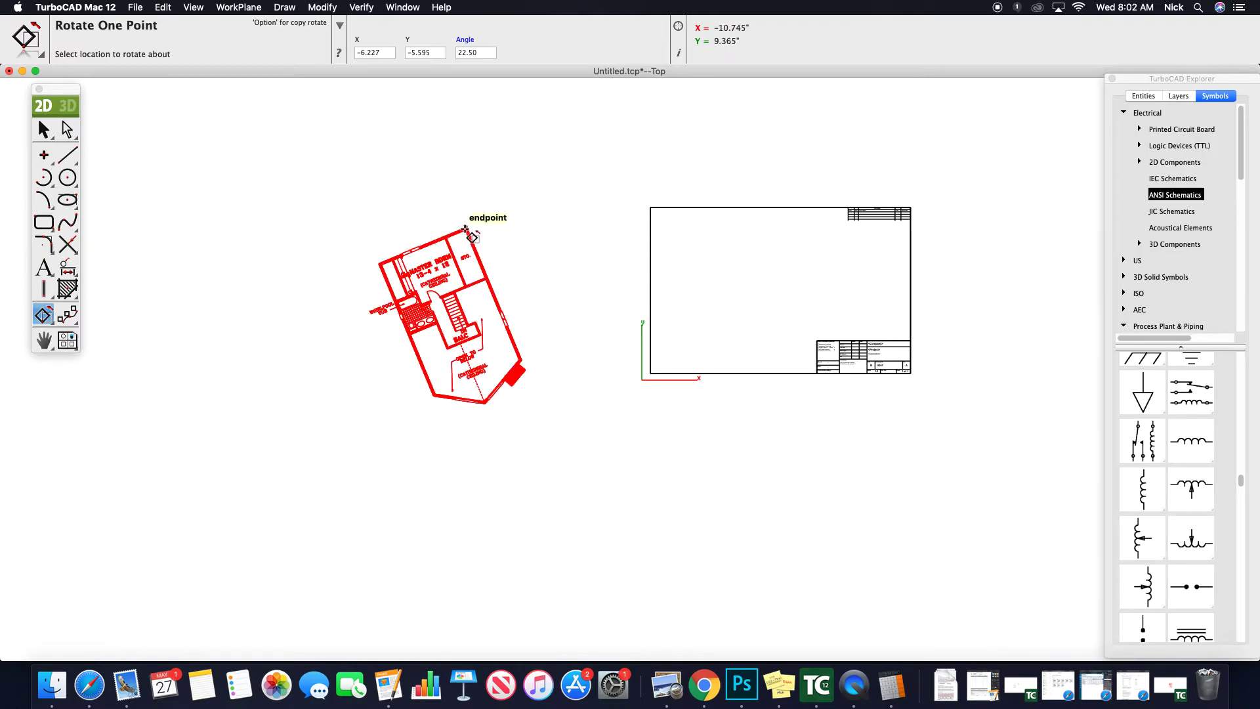
left_click(482, 53)
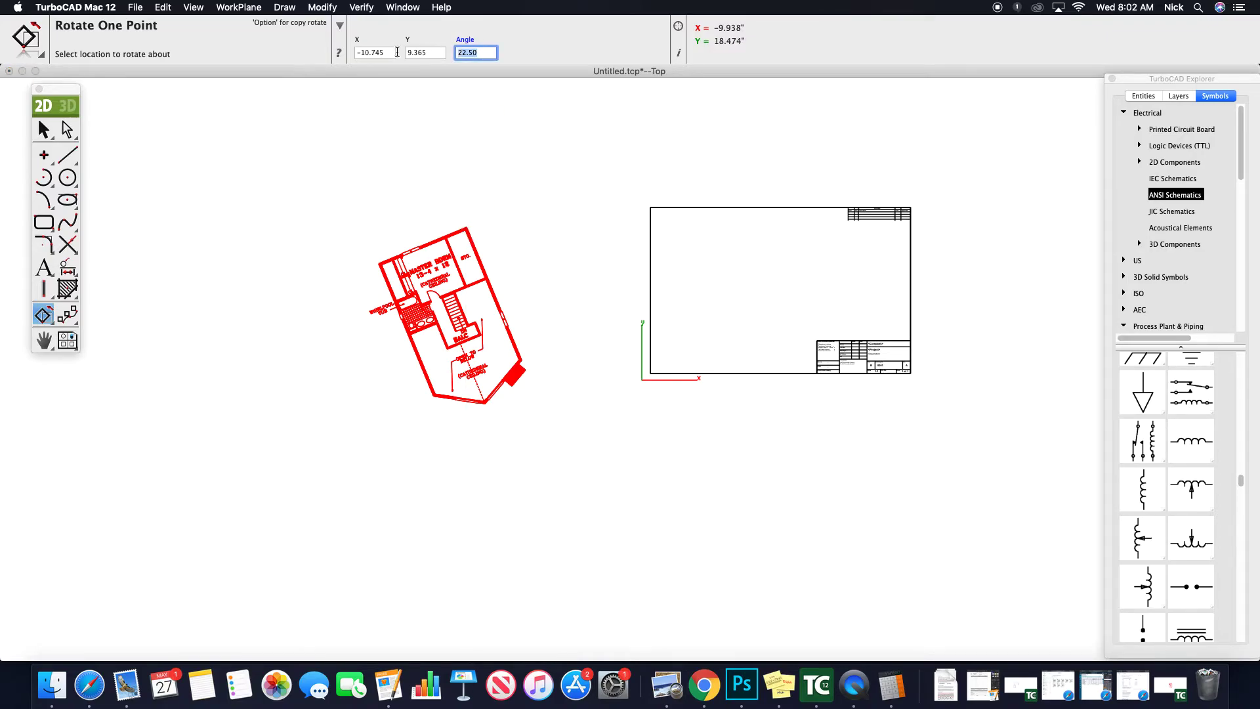
type("90")
key("Return")
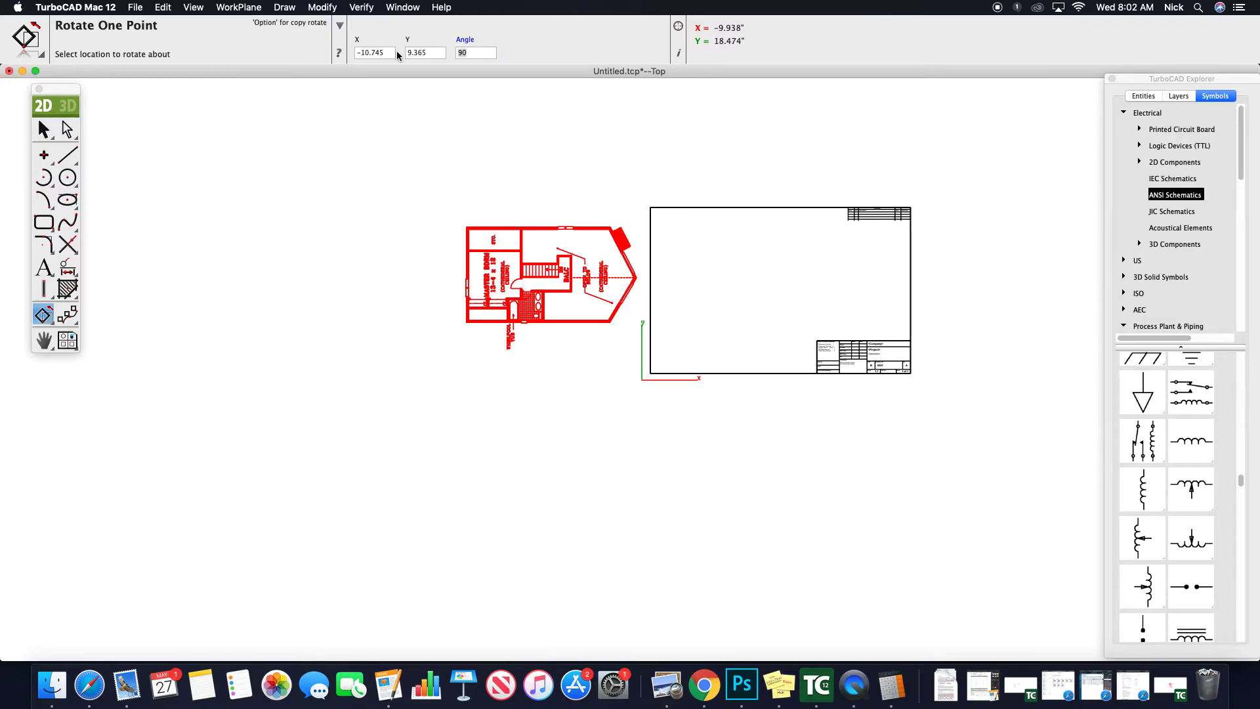
left_click(43, 129)
Step: Move the rotated plan inside the sheet border beside the title block and delete the stray long line
left_click_drag(369, 190, 653, 330)
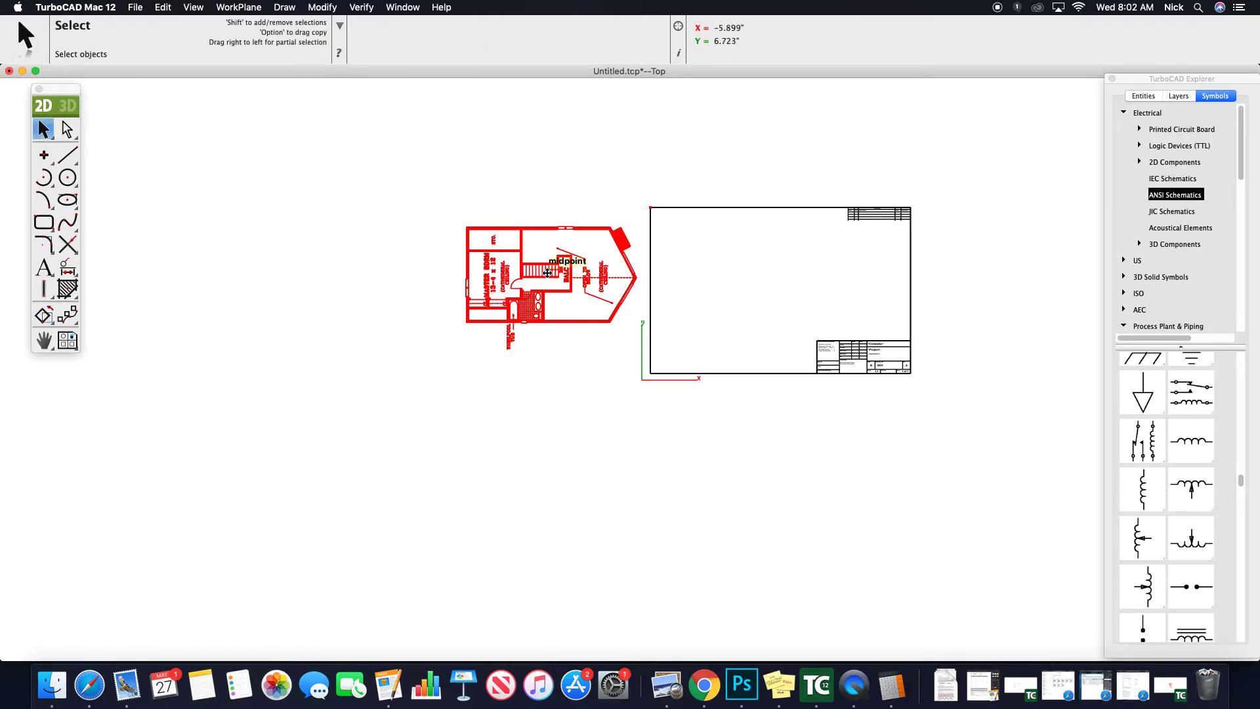
left_click_drag(544, 269, 774, 284)
key("Escape")
left_click_drag(415, 197, 637, 362)
left_click(450, 217)
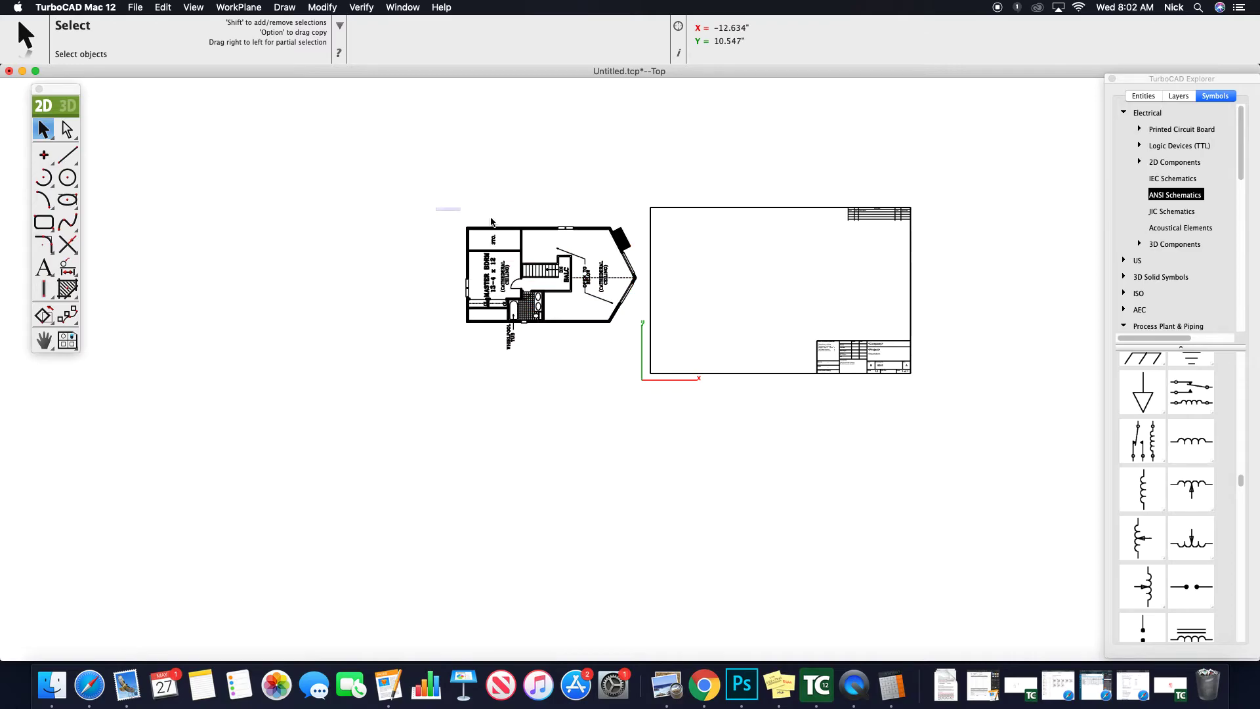
left_click_drag(435, 206, 640, 353)
left_click_drag(553, 279, 773, 290)
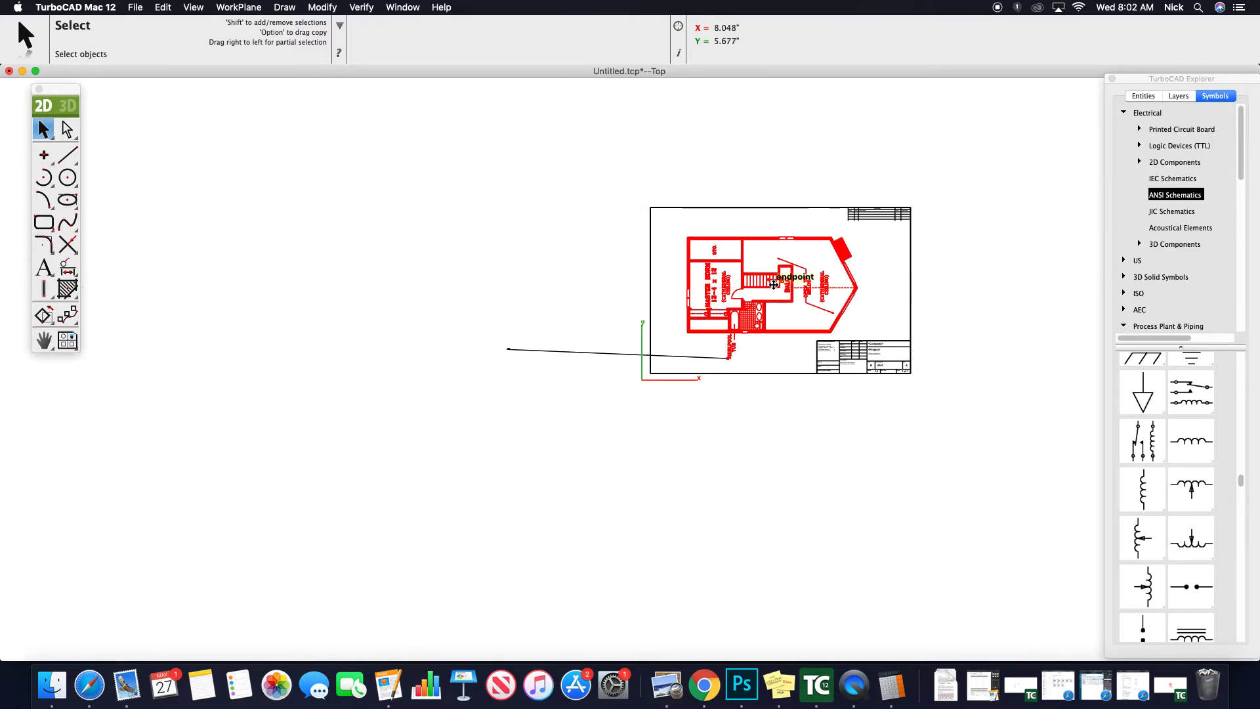
left_click(555, 353)
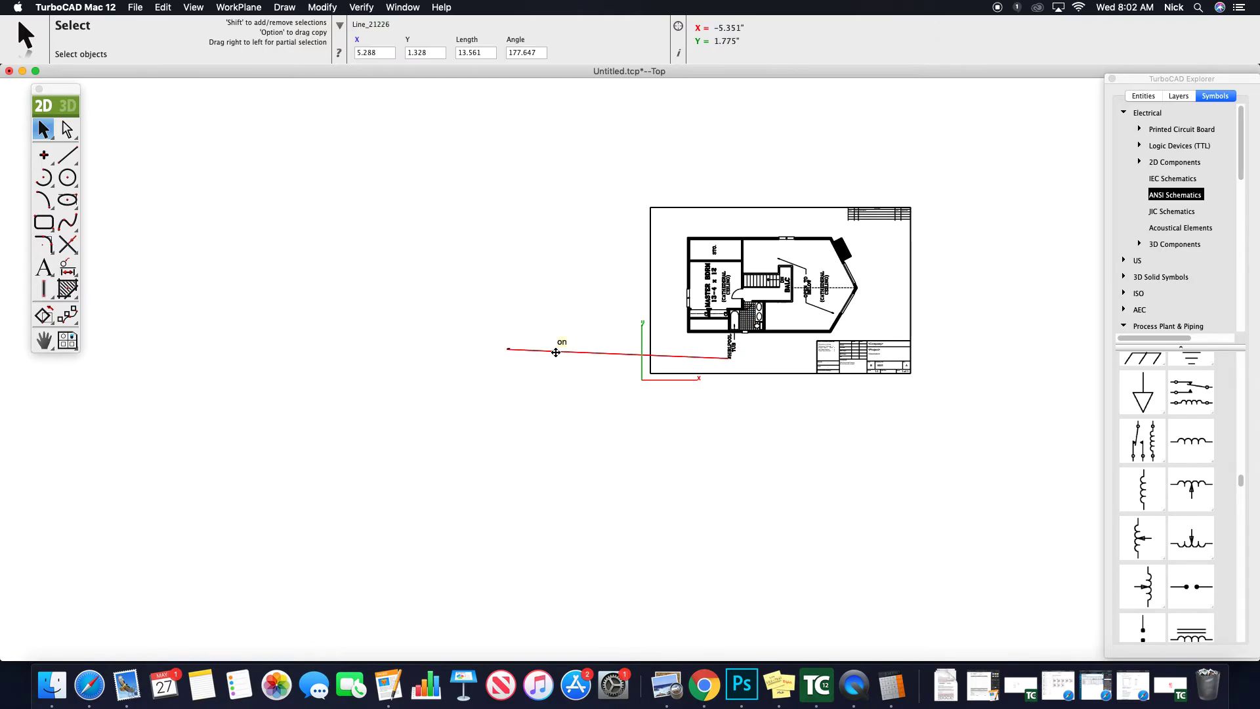
key("Delete")
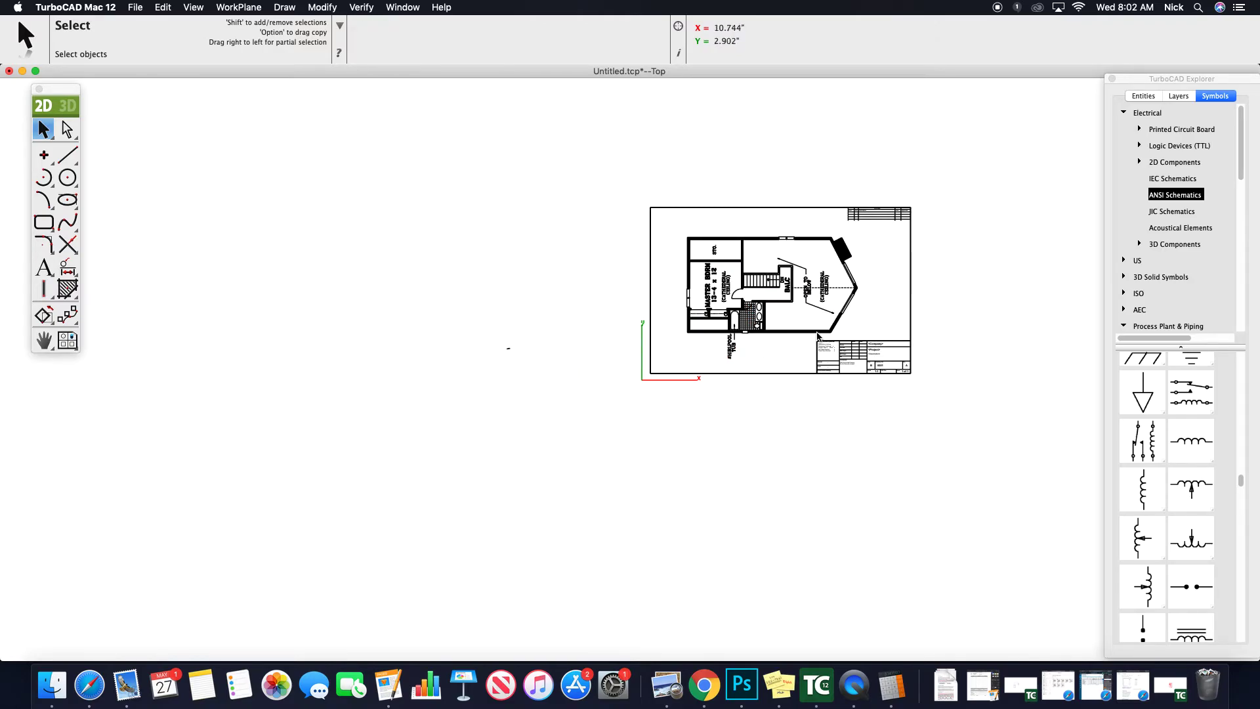
scroll(817, 340, "down", 3)
scroll(817, 340, "up", 10)
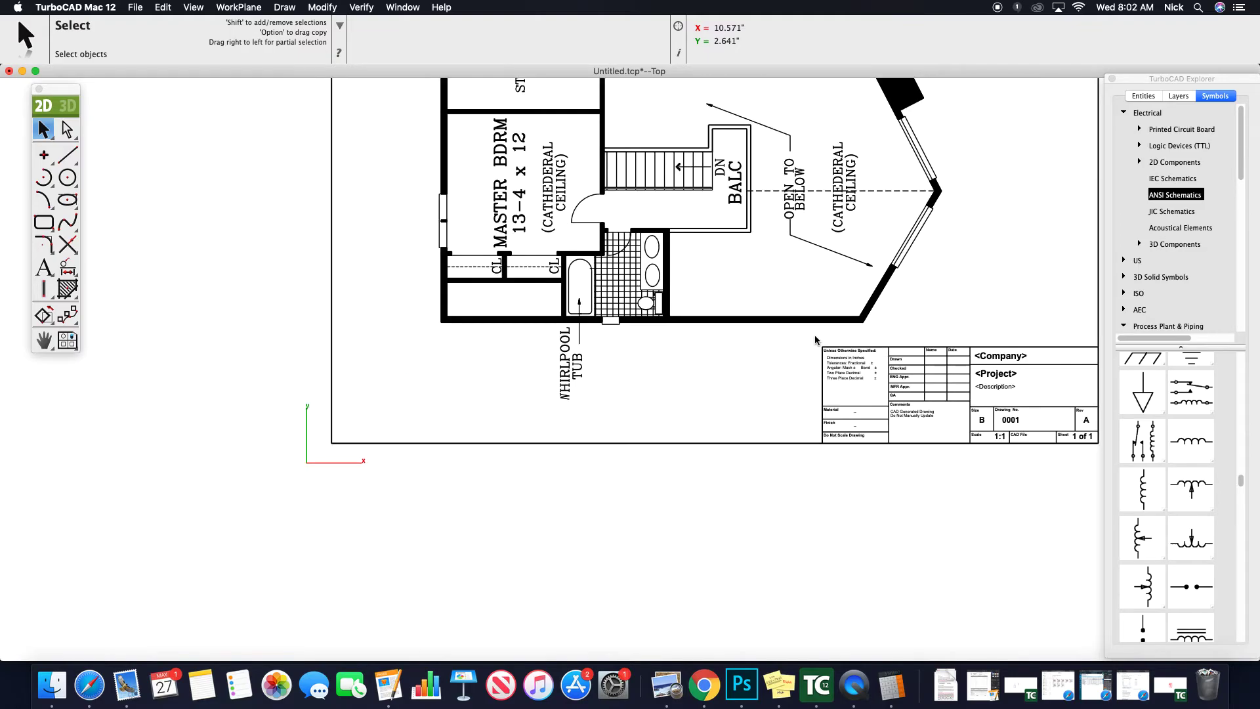
scroll(813, 333, "down", 2)
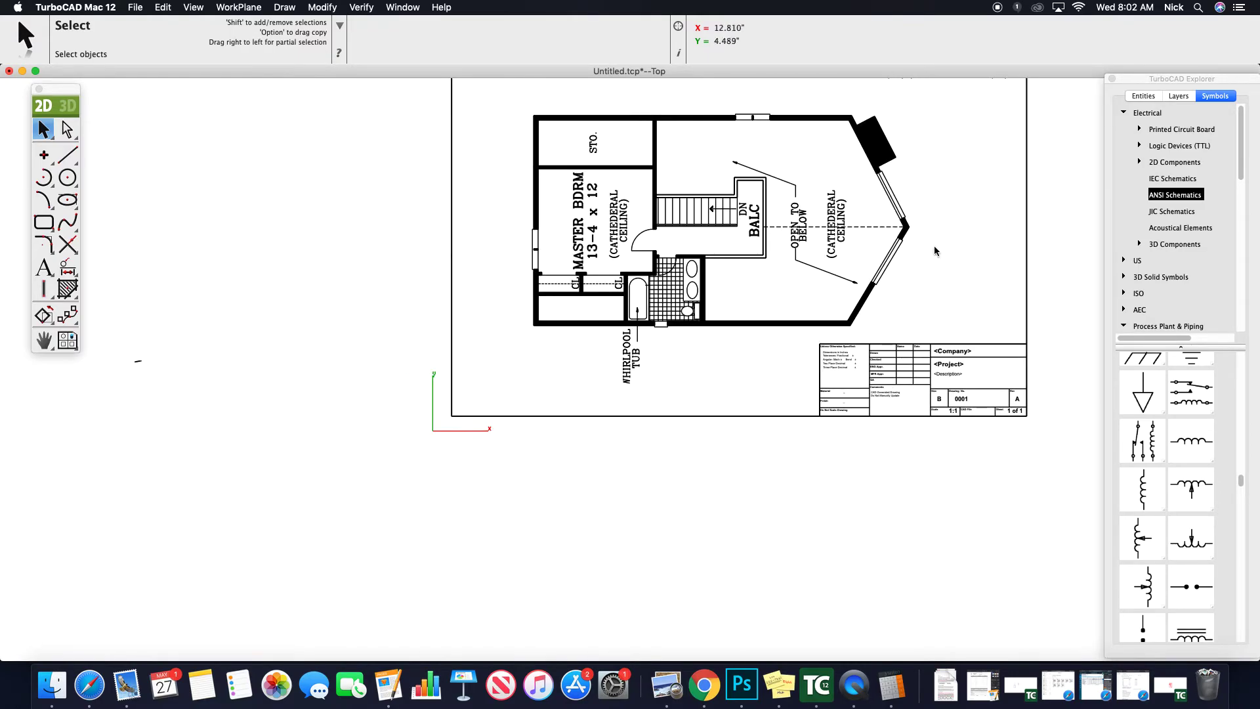
scroll(938, 249, "down", 3)
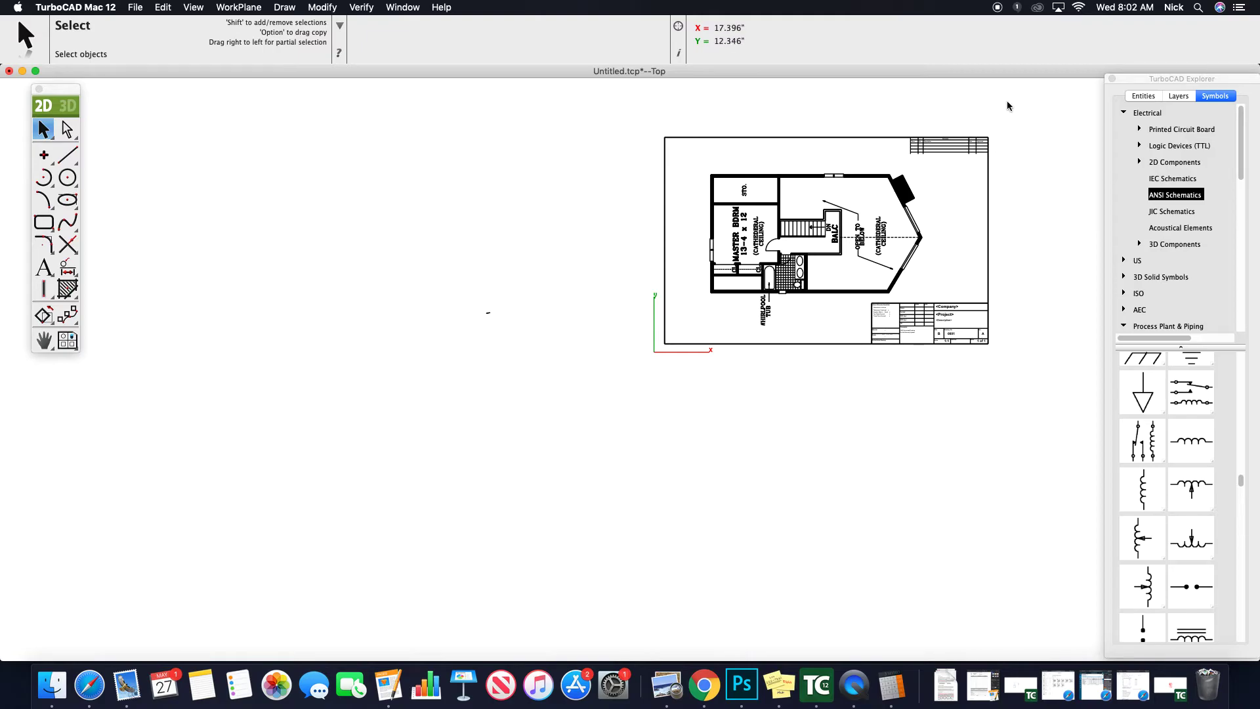
scroll(1006, 100, "up", 2)
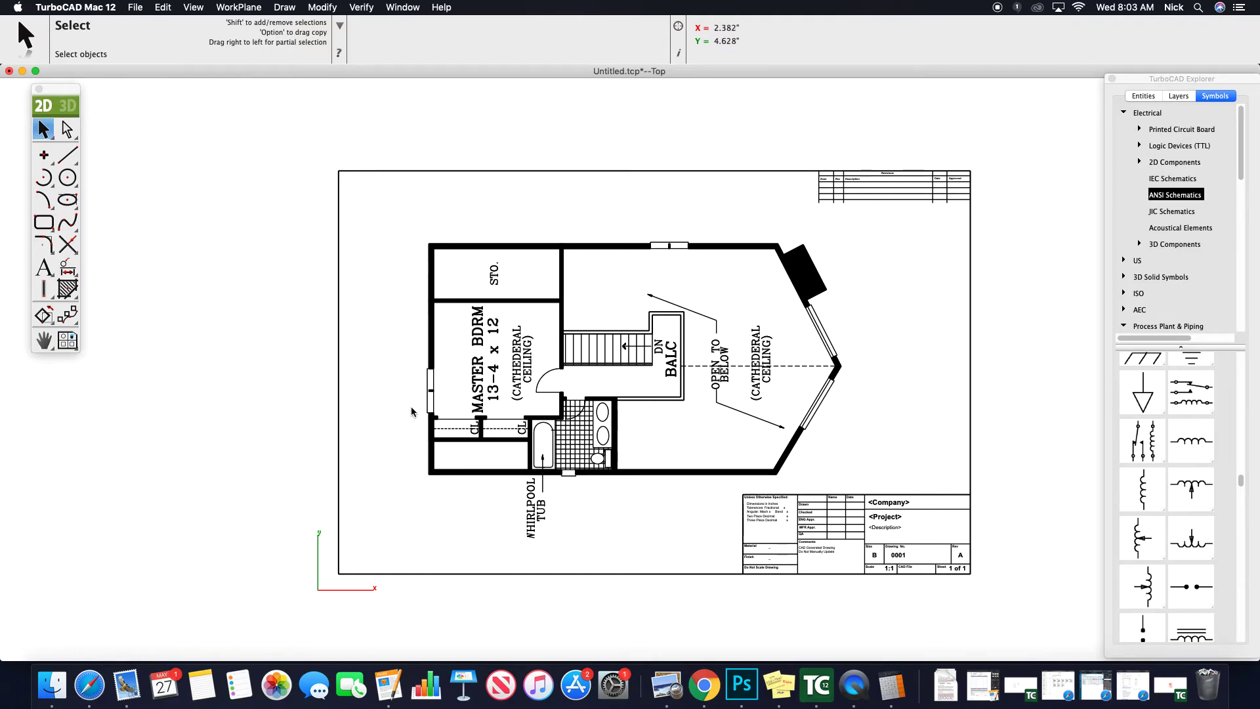
scroll(410, 412, "up", 2)
scroll(410, 412, "down", 5)
scroll(410, 411, "down", 3)
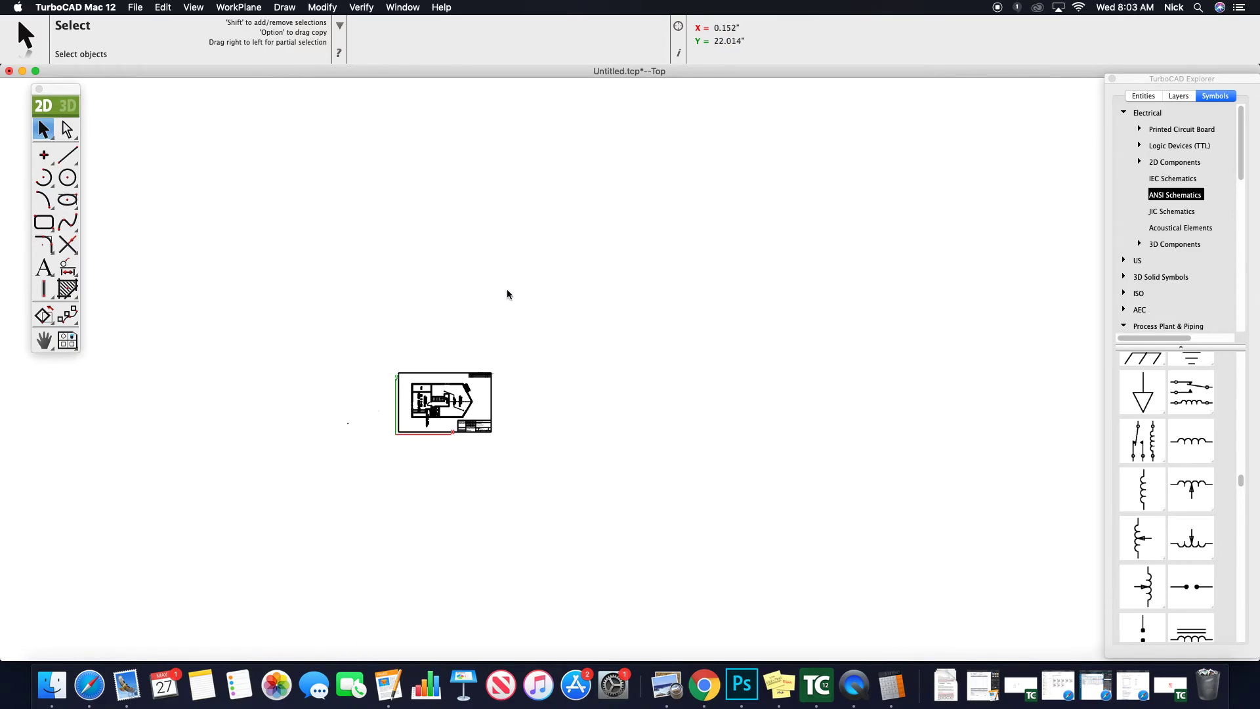
scroll(360, 432, "up", 5)
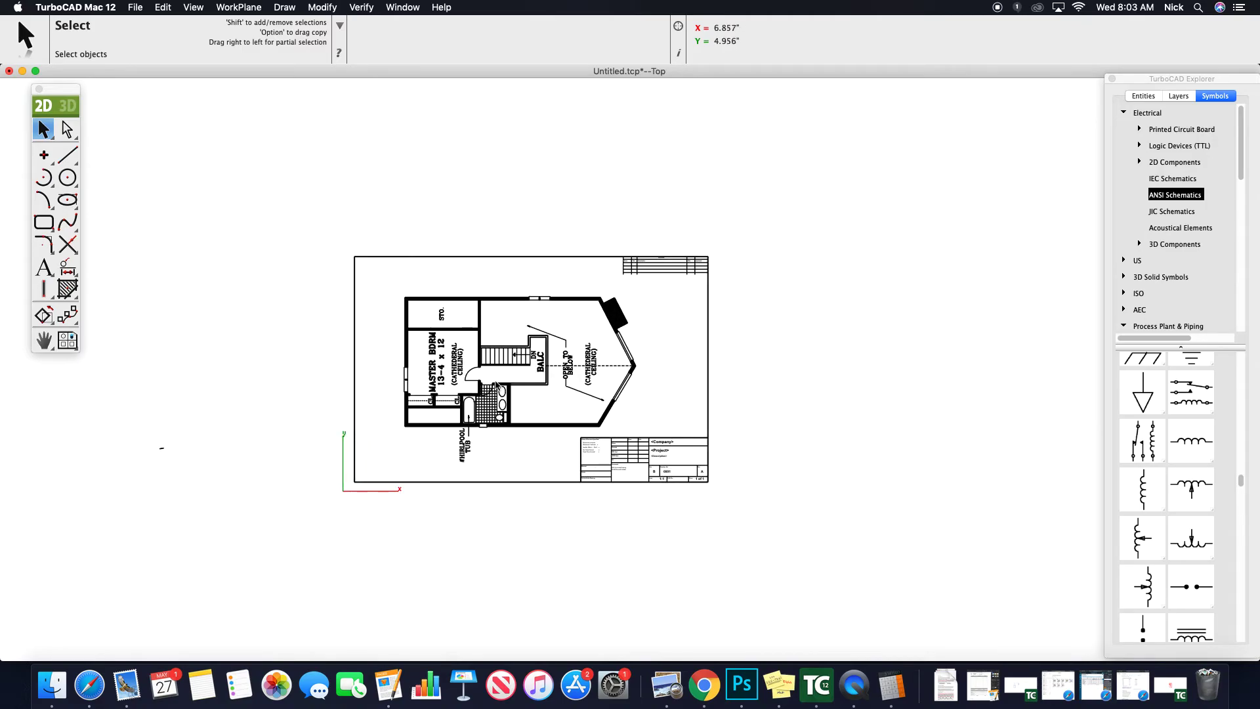
scroll(607, 424, "up", 2)
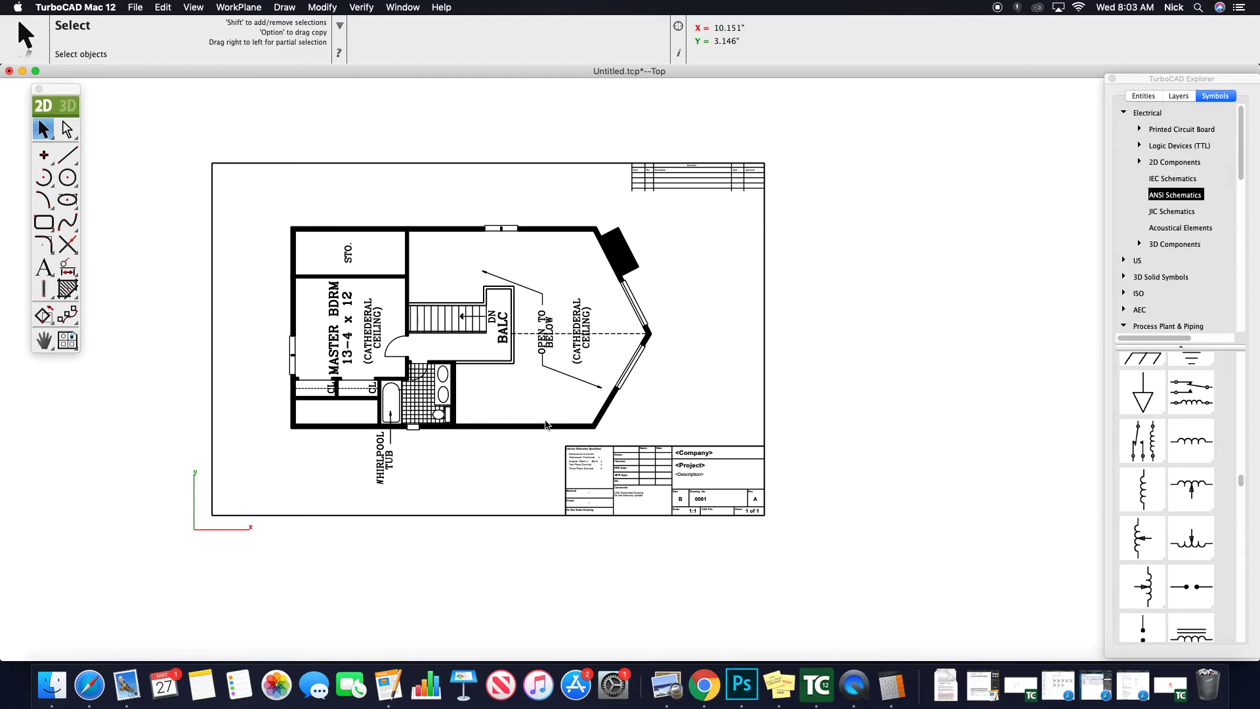
scroll(545, 425, "up", 2)
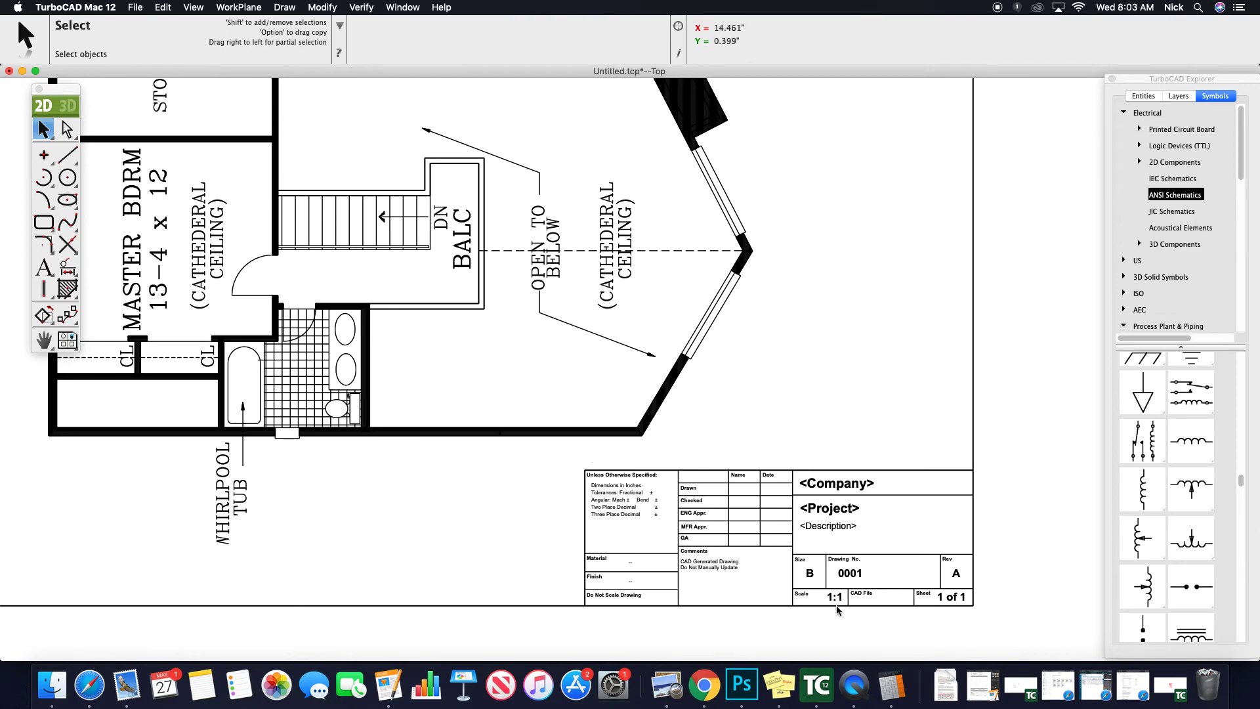
Step: Zoom to the title block and open the Inspector for the '1 of 1' sheet-number text
scroll(838, 601, "up", 1)
scroll(838, 600, "down", 2)
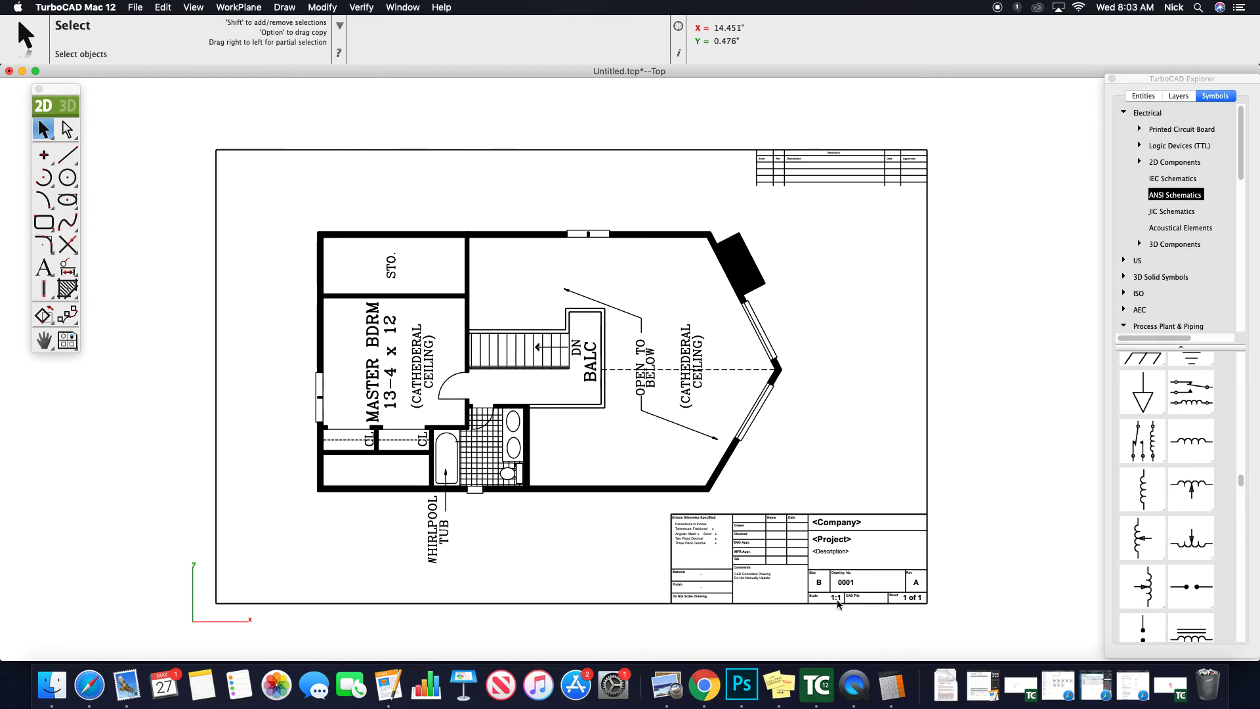
scroll(837, 599, "down", 1)
scroll(837, 599, "up", 2)
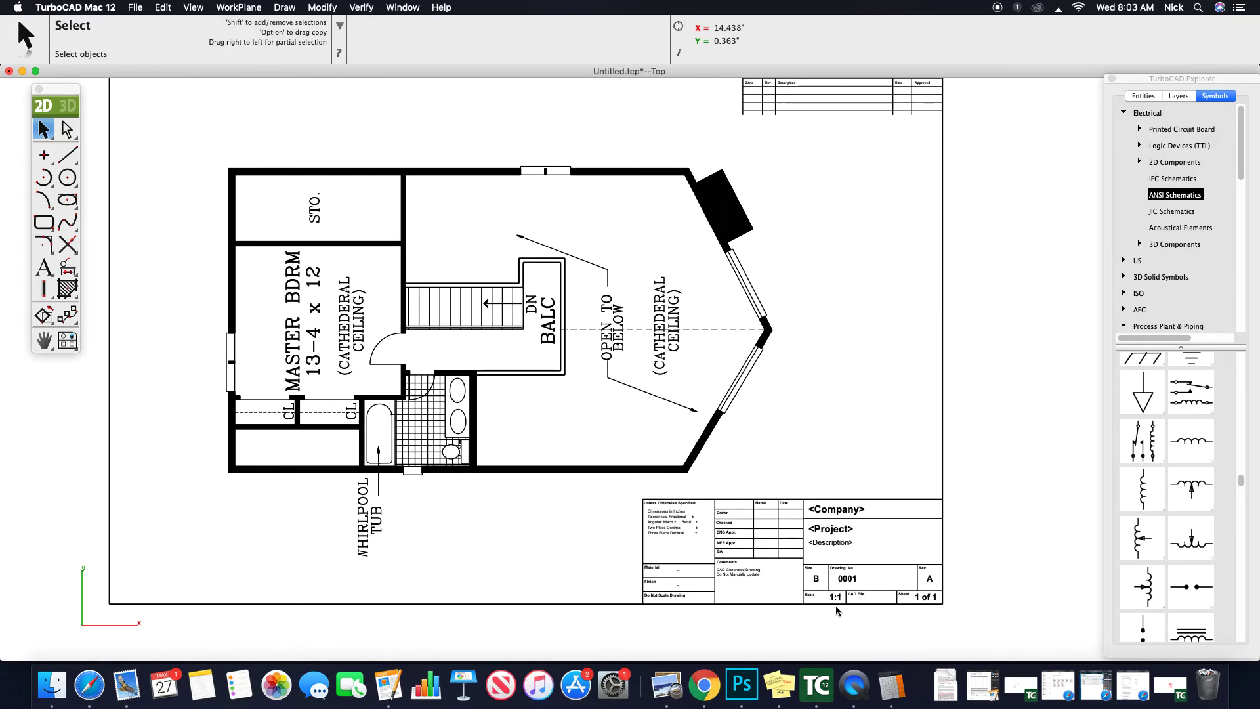
scroll(836, 605, "down", 1)
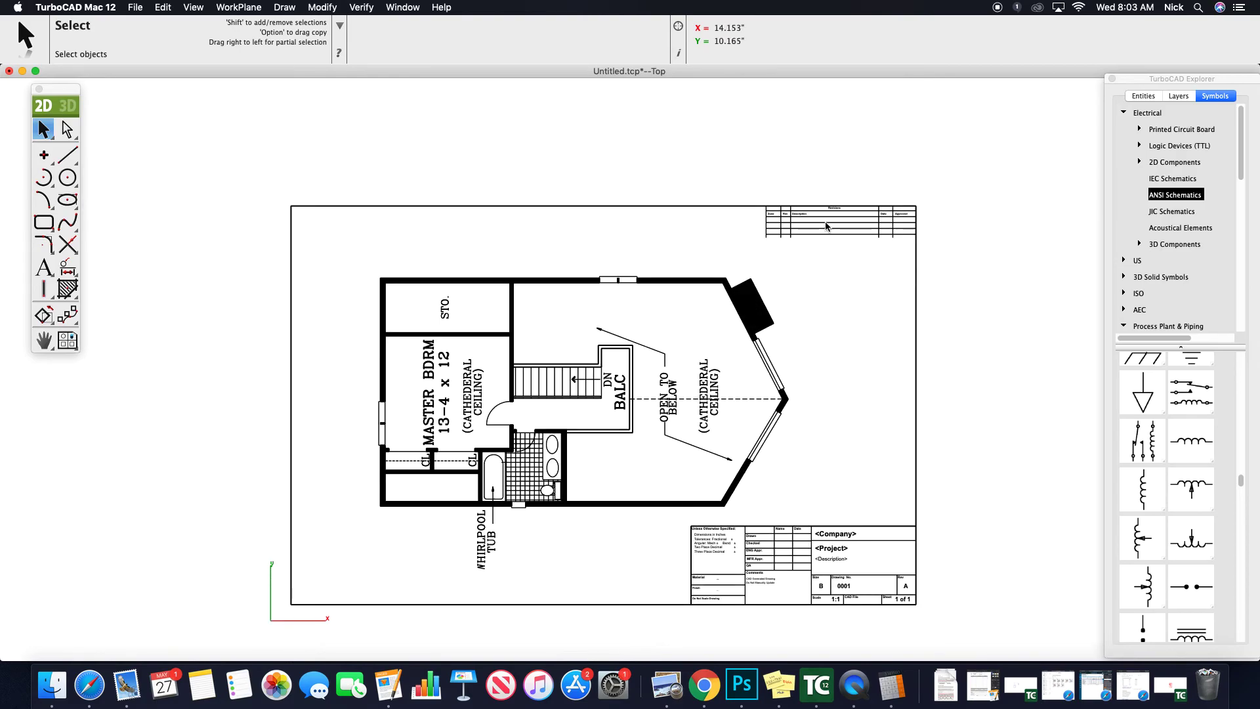
scroll(826, 227, "up", 3)
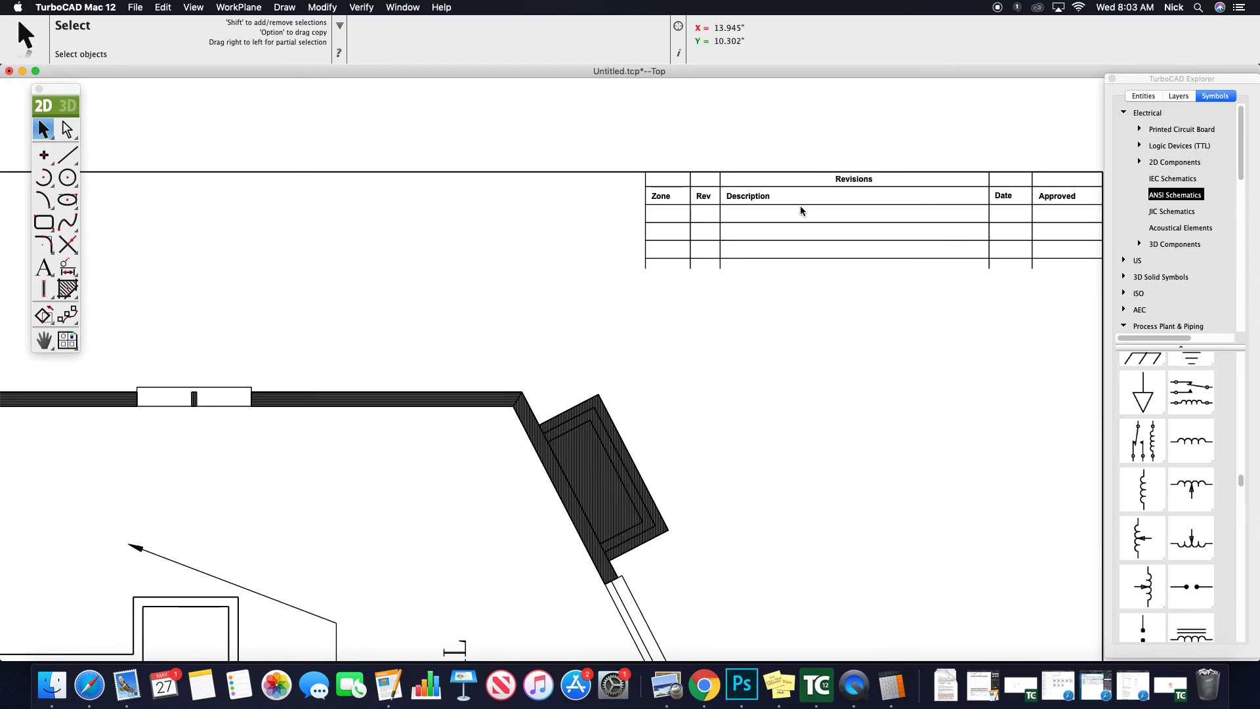
scroll(801, 208, "down", 3)
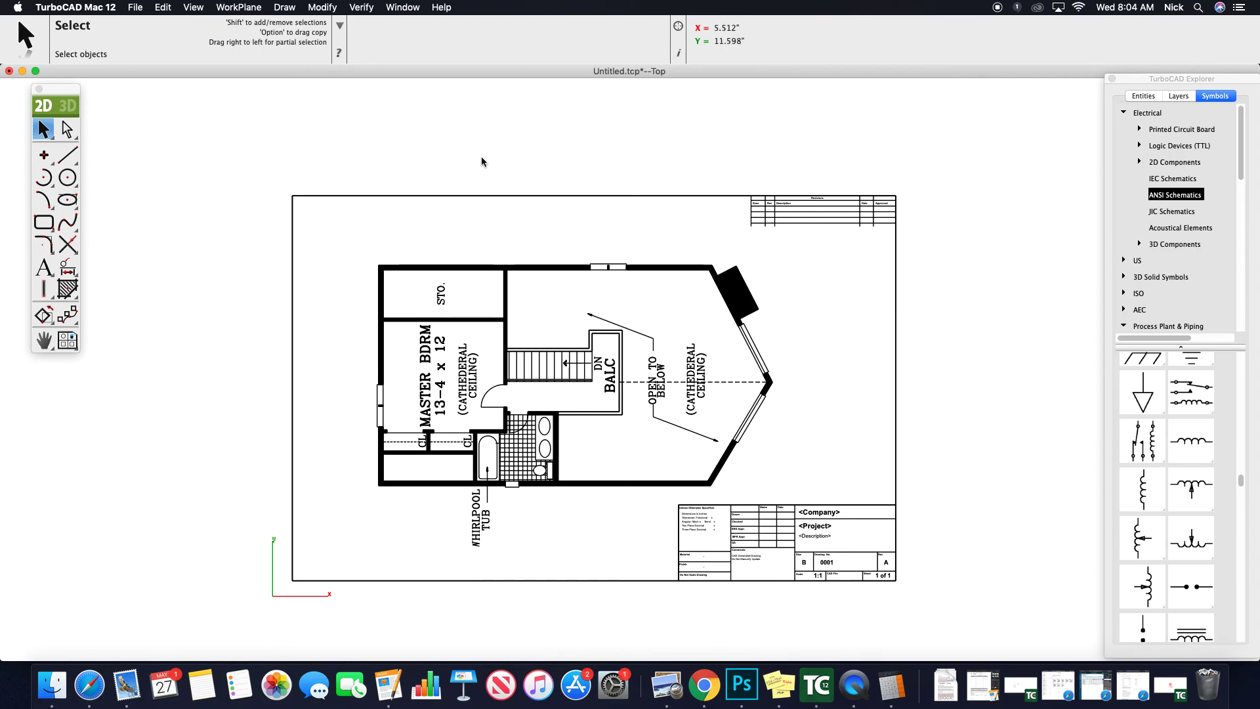
scroll(891, 581, "up", 2)
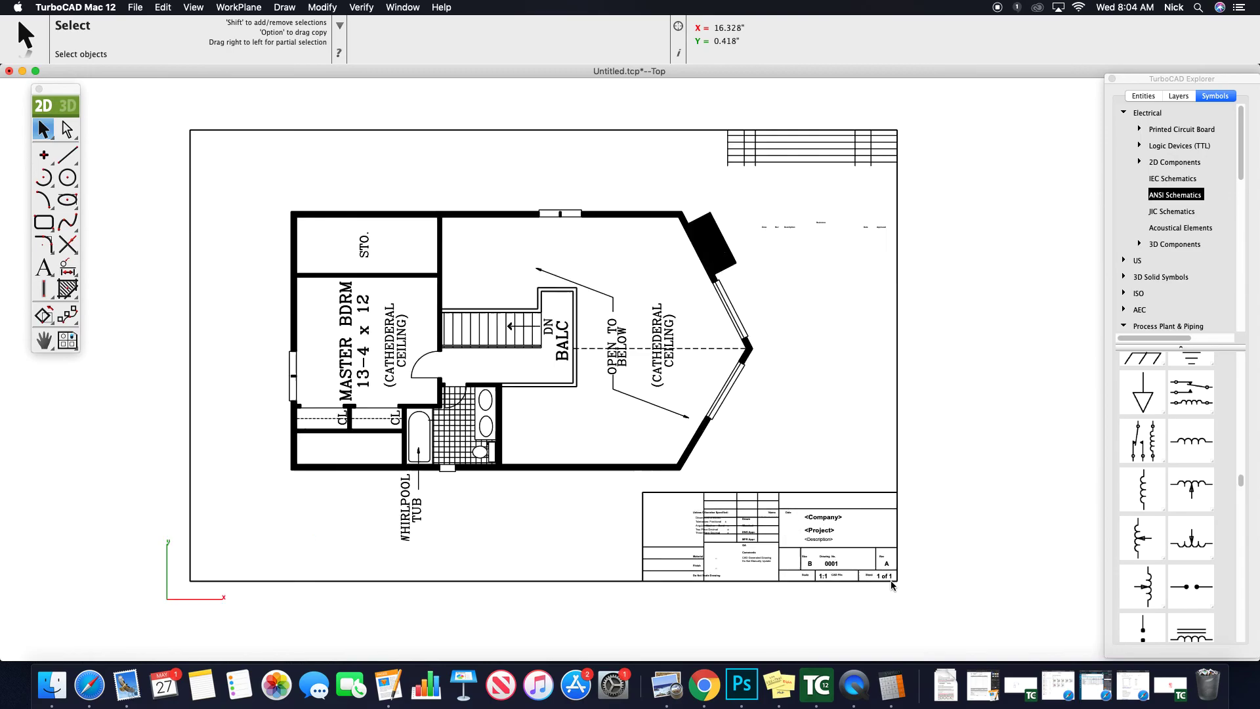
scroll(891, 580, "up", 2)
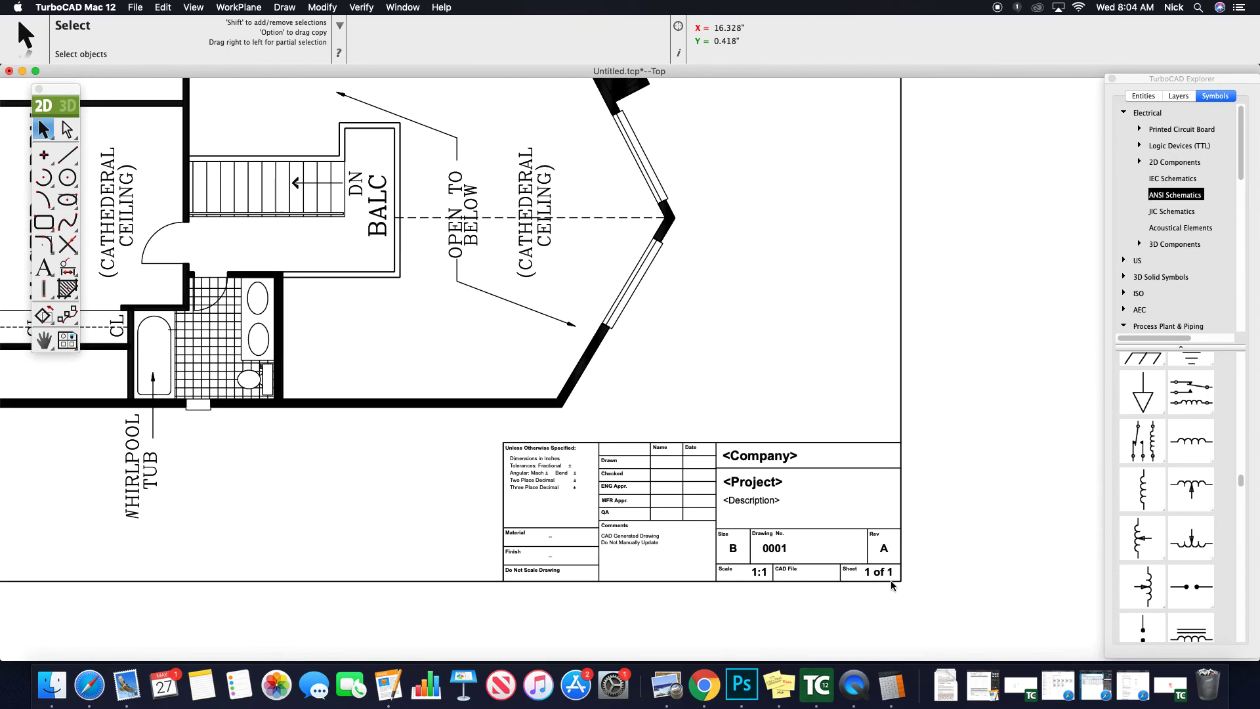
double_click(876, 573)
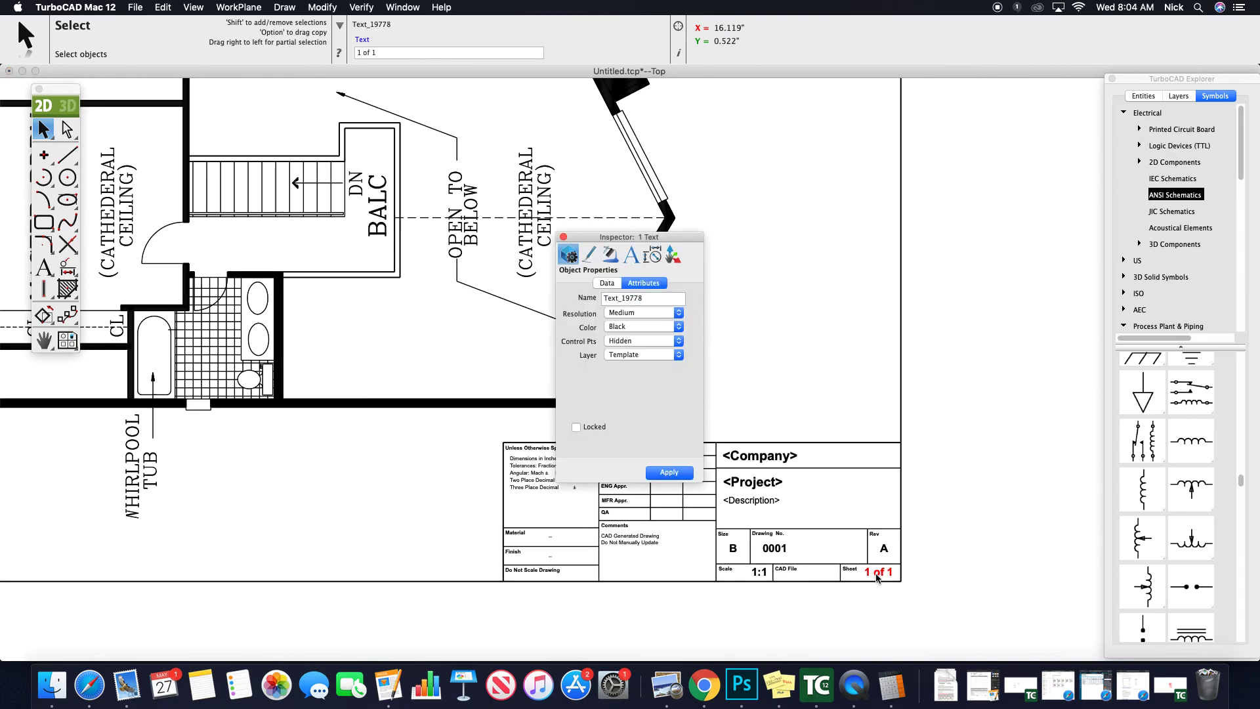